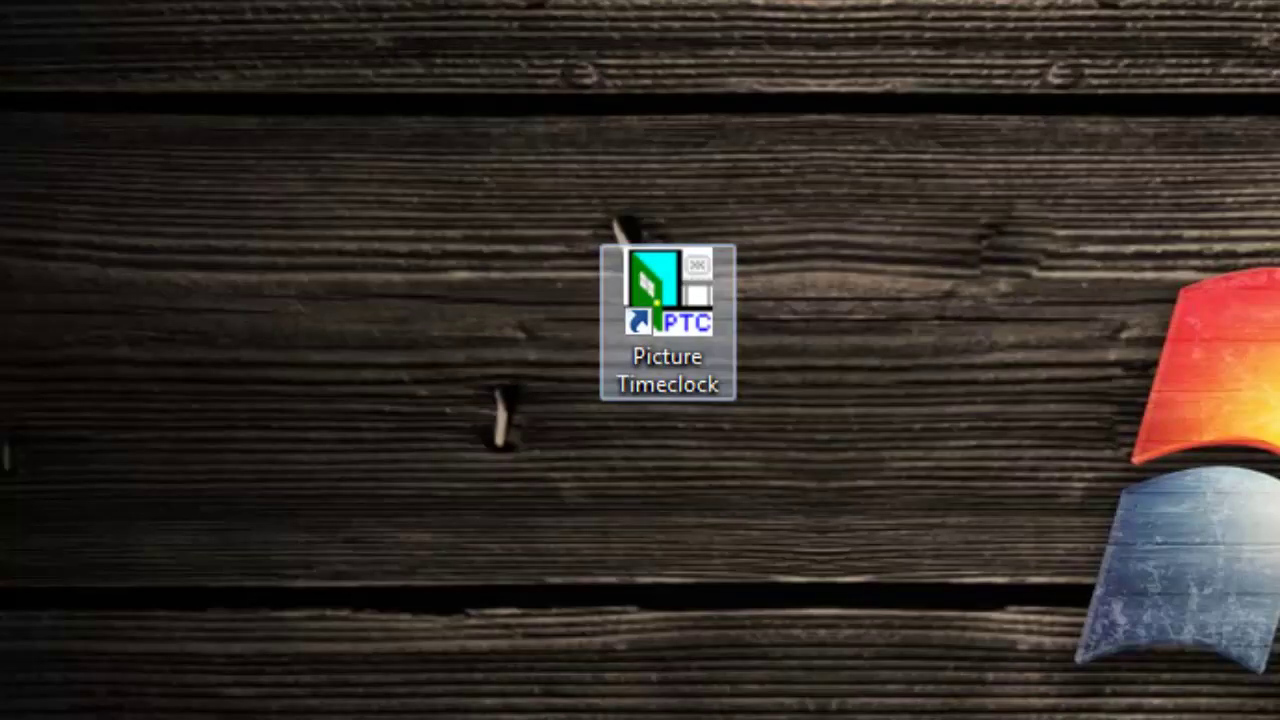
Launch Picture Timeclock and log in with the program password.
double_click(667, 320)
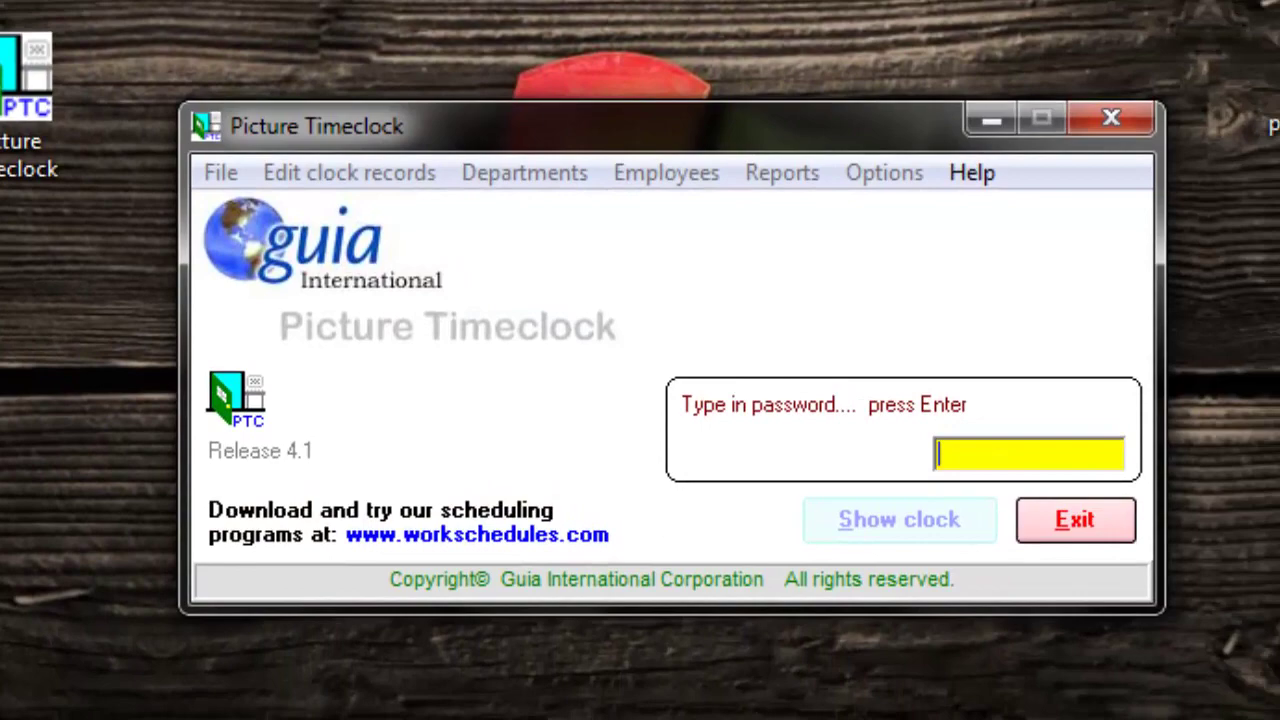
type("****")
key("Return")
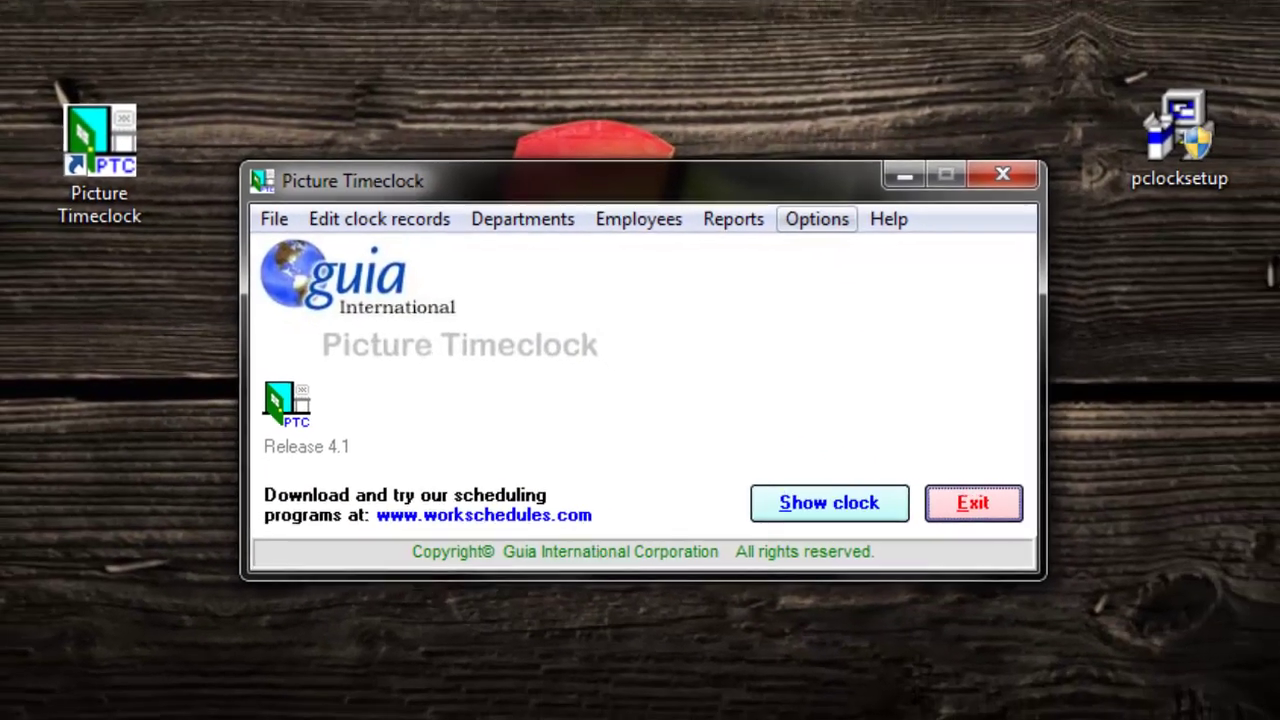
Set the database option in the general program options to use employees entered in this program.
left_click(884, 172)
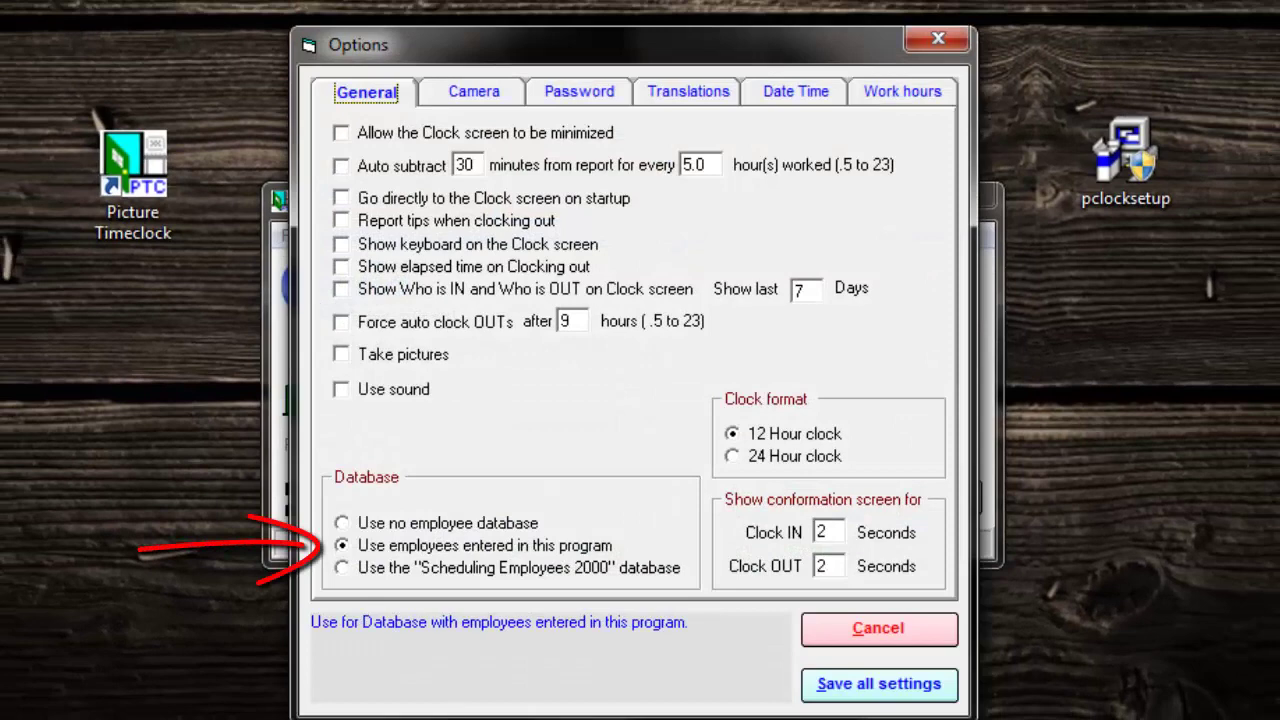
left_click(343, 545)
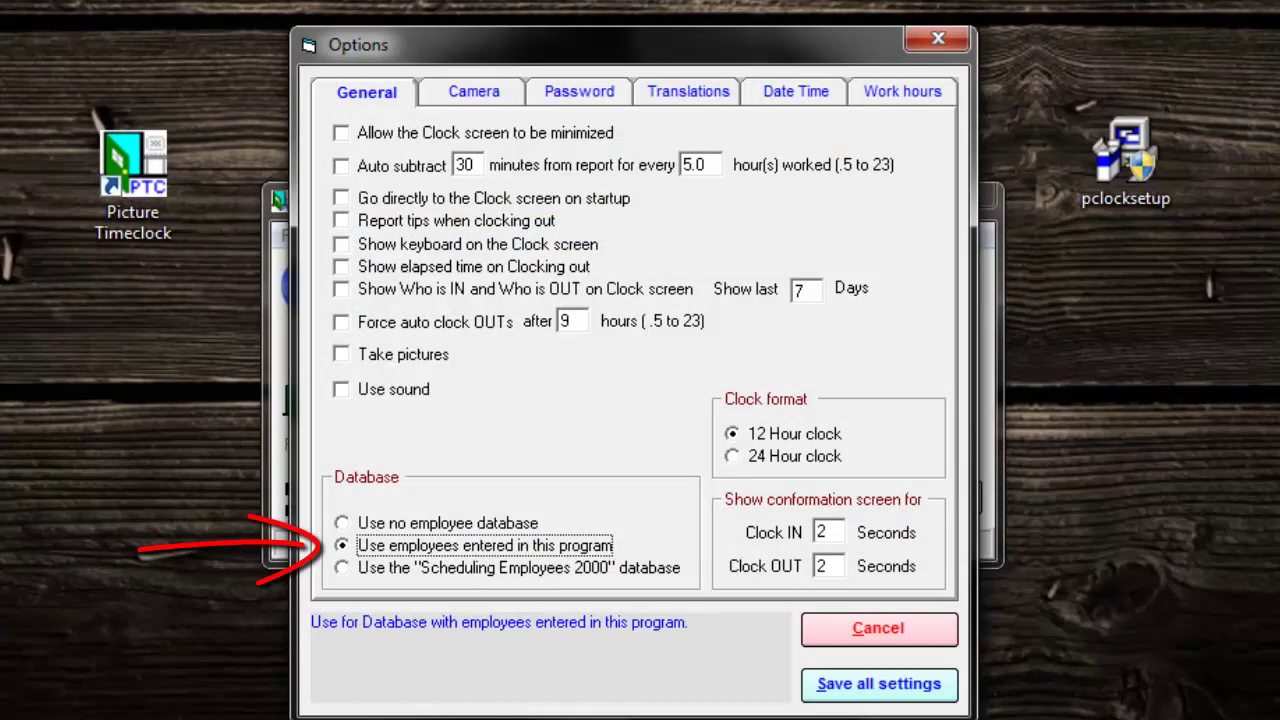
Replace the program password in the options with a new one, confirm it and save the password.
left_click(579, 92)
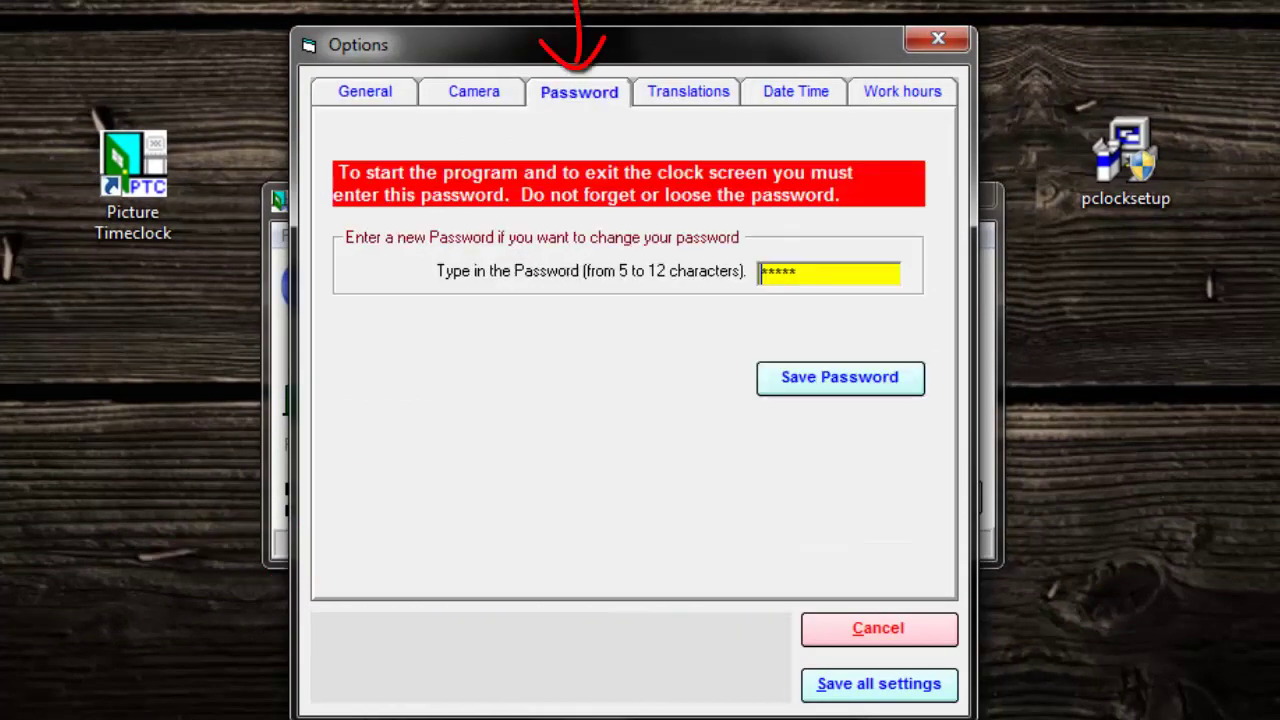
double_click(780, 273)
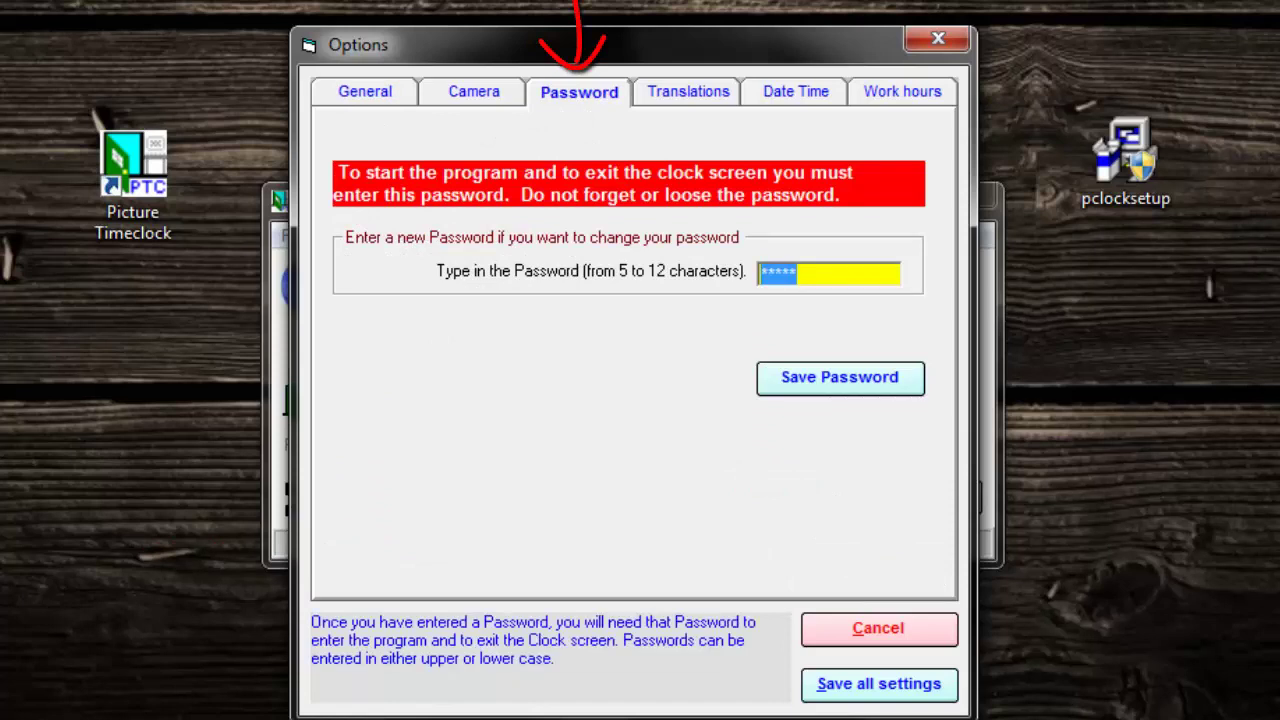
type("*****")
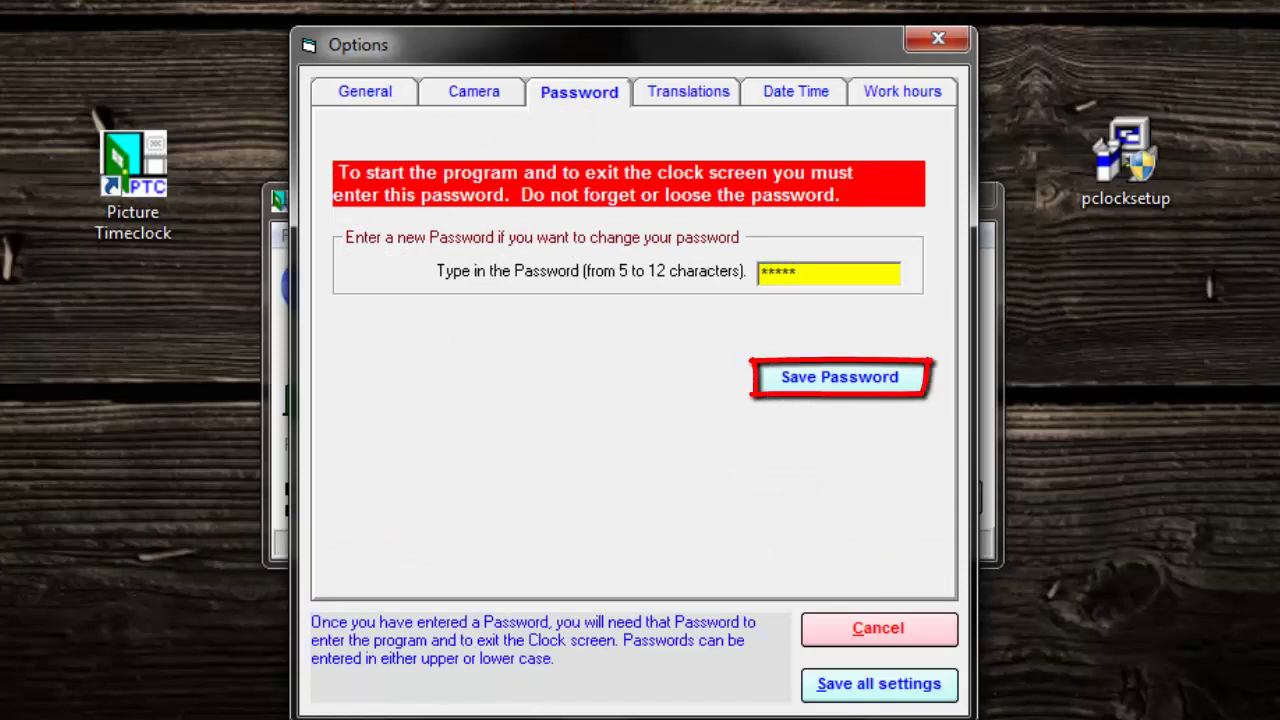
left_click(840, 377)
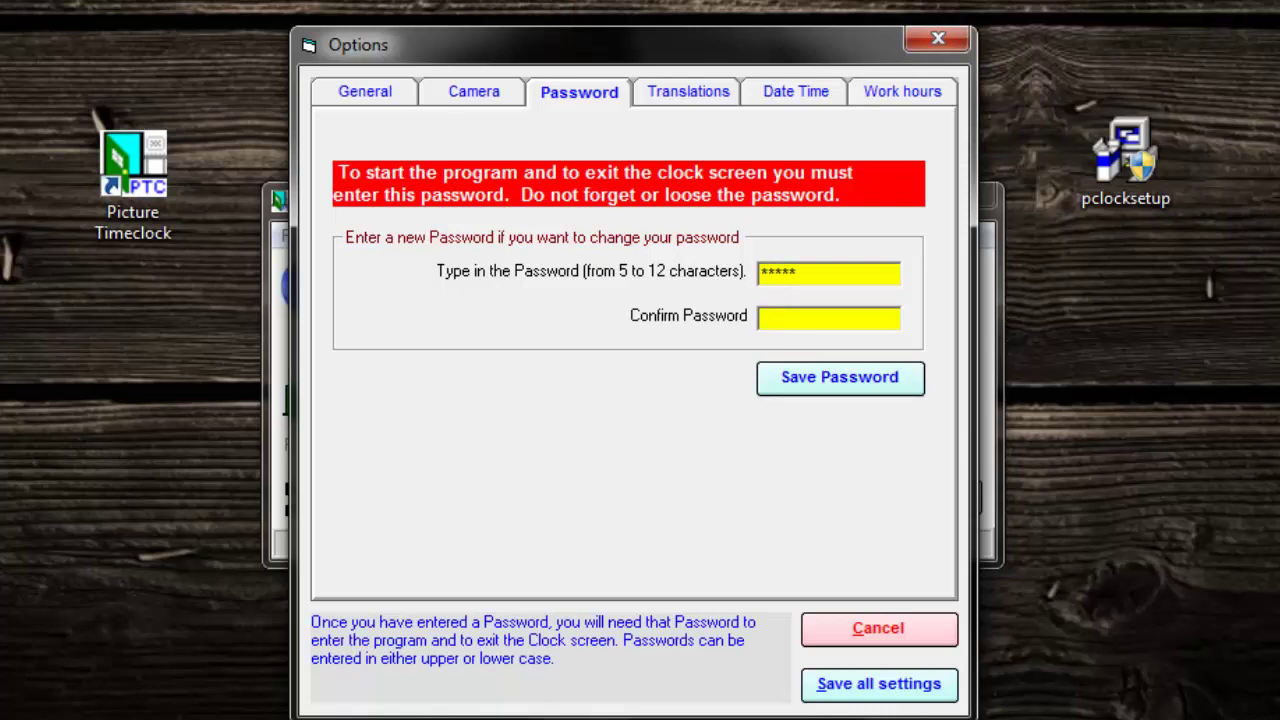
type("*****")
left_click(840, 377)
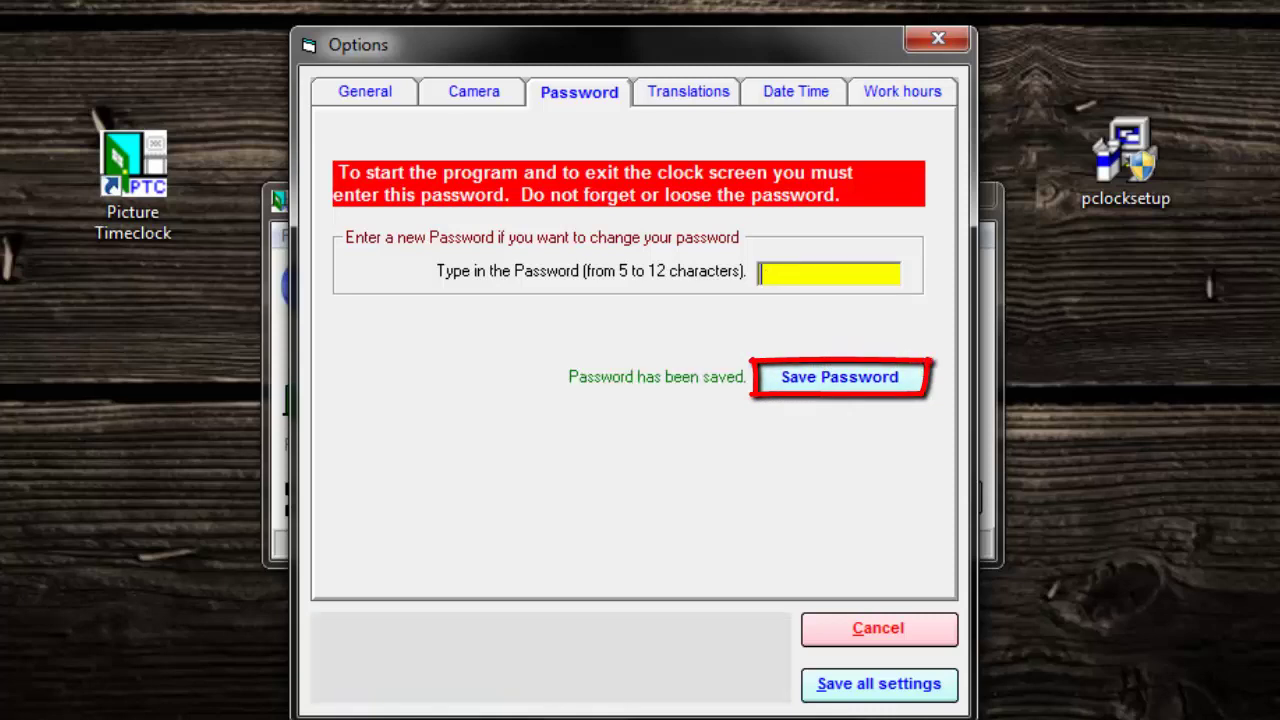
Save all settings and restart Picture Timeclock, logging in with the new program password.
left_click(879, 685)
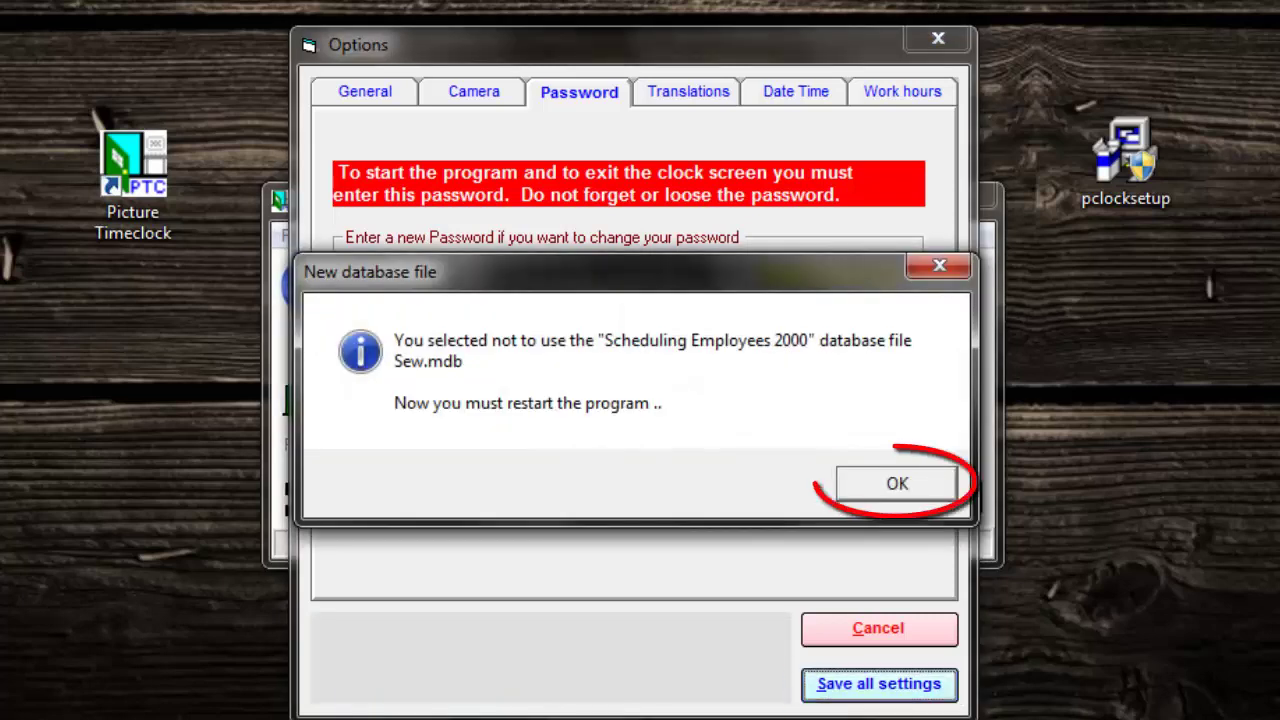
key("Return")
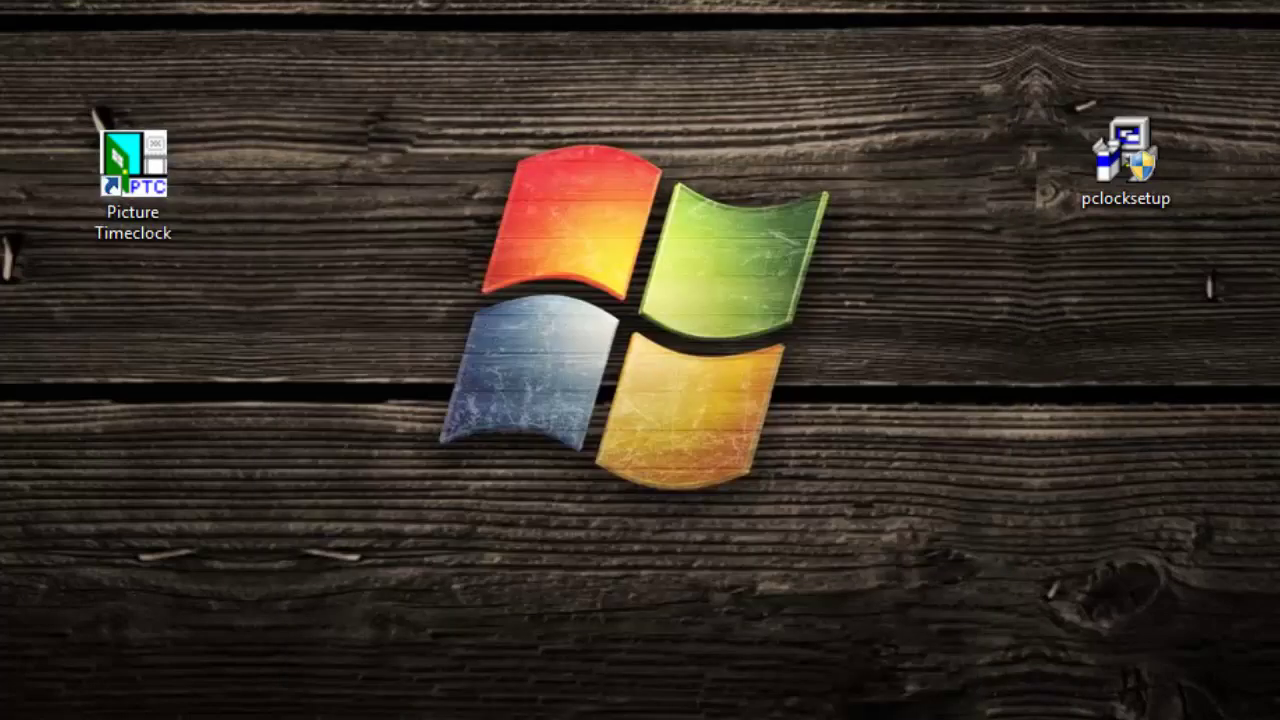
double_click(133, 185)
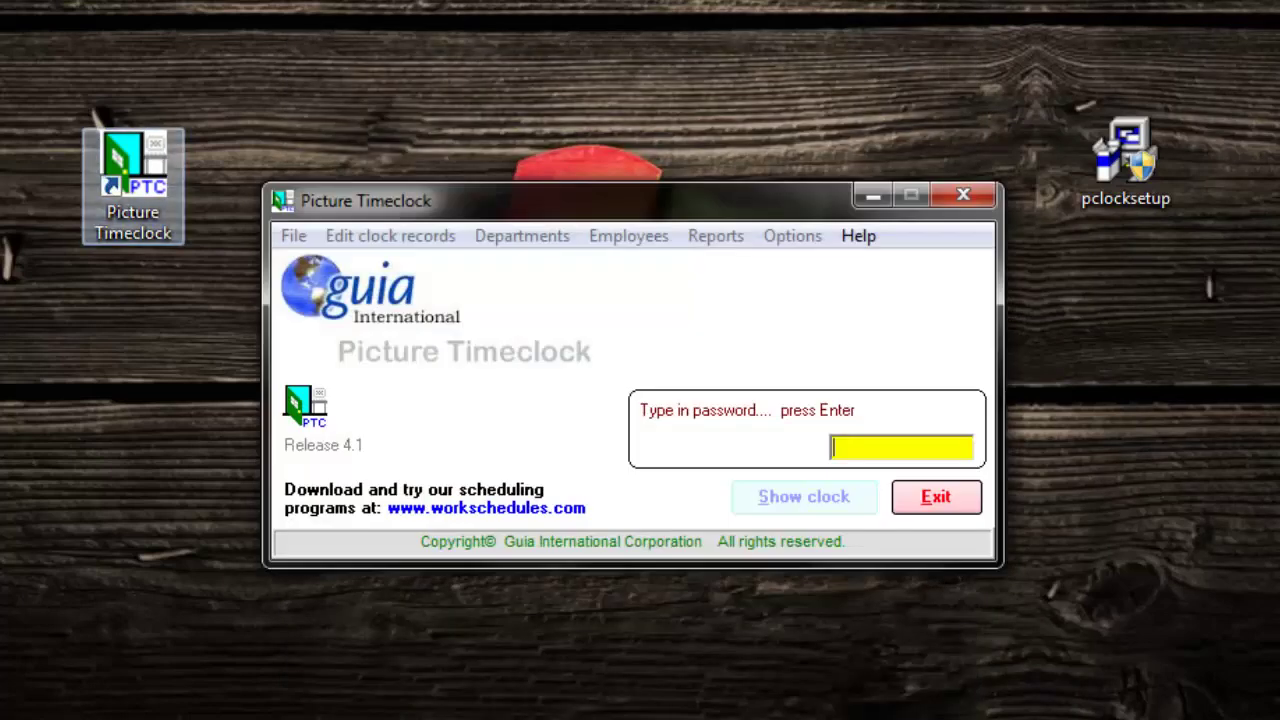
type("****")
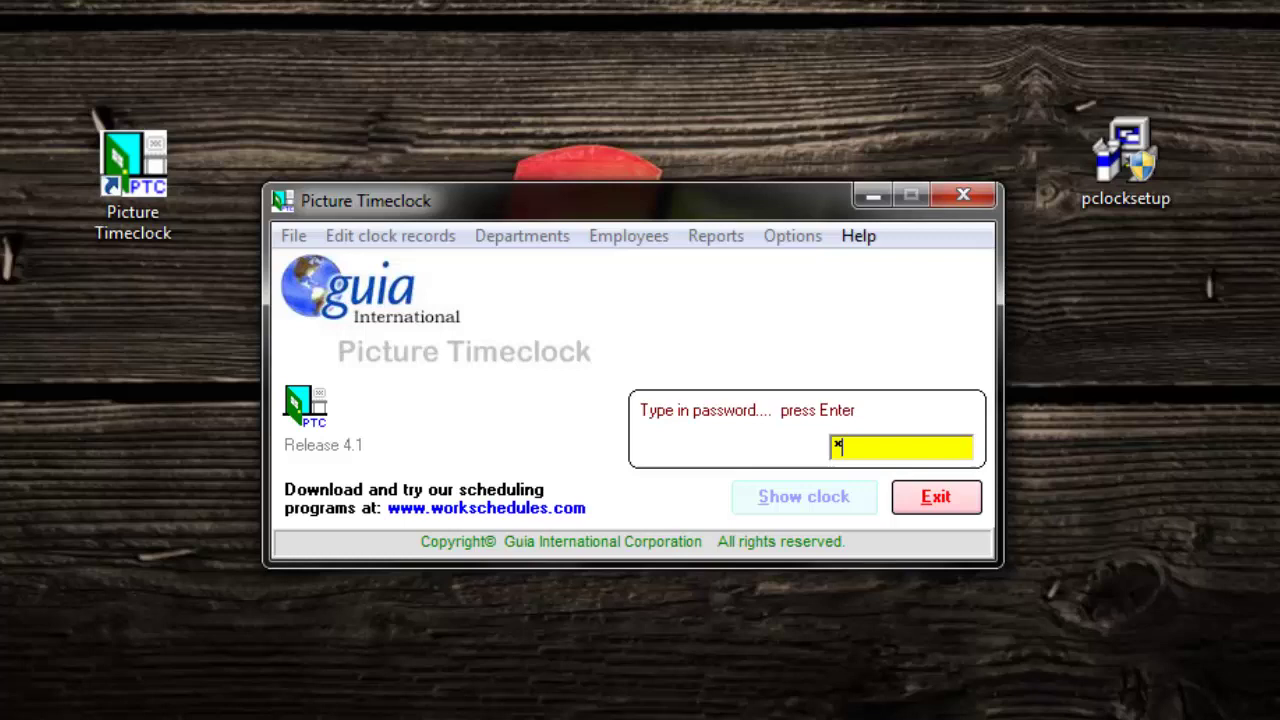
type("*")
key("Return")
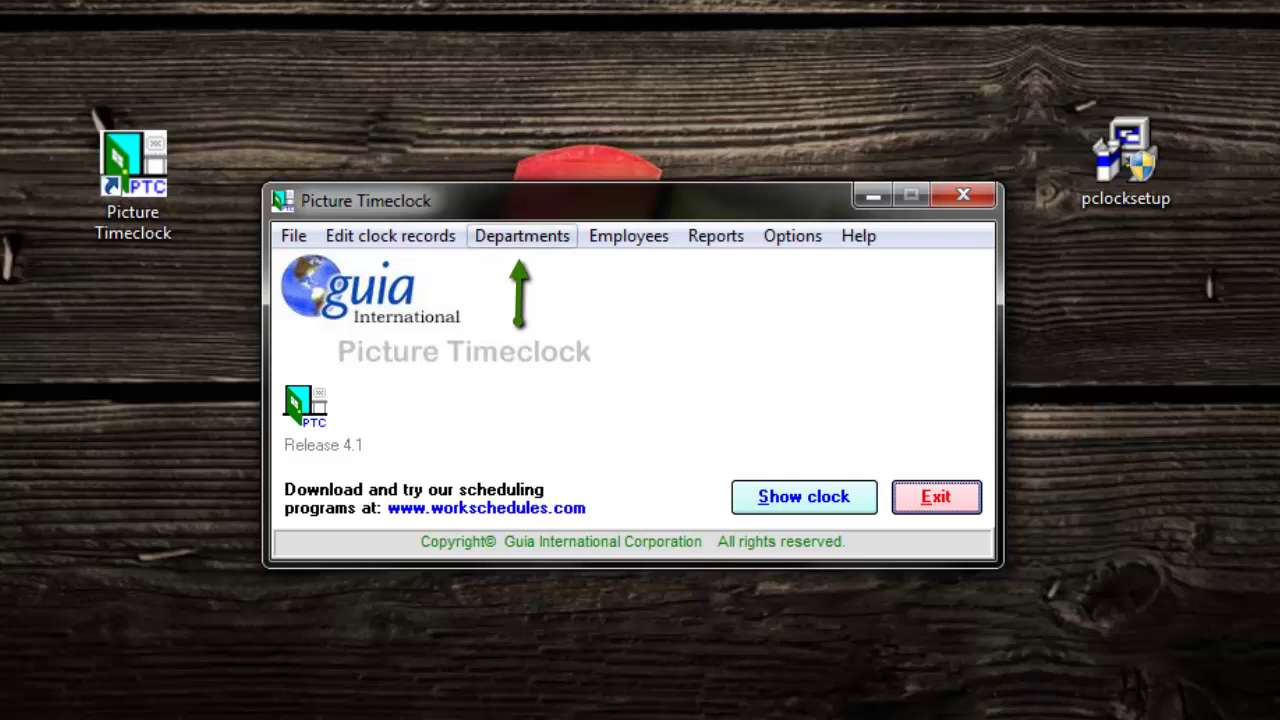
Add a new department named "social studies" and save it.
left_click(522, 236)
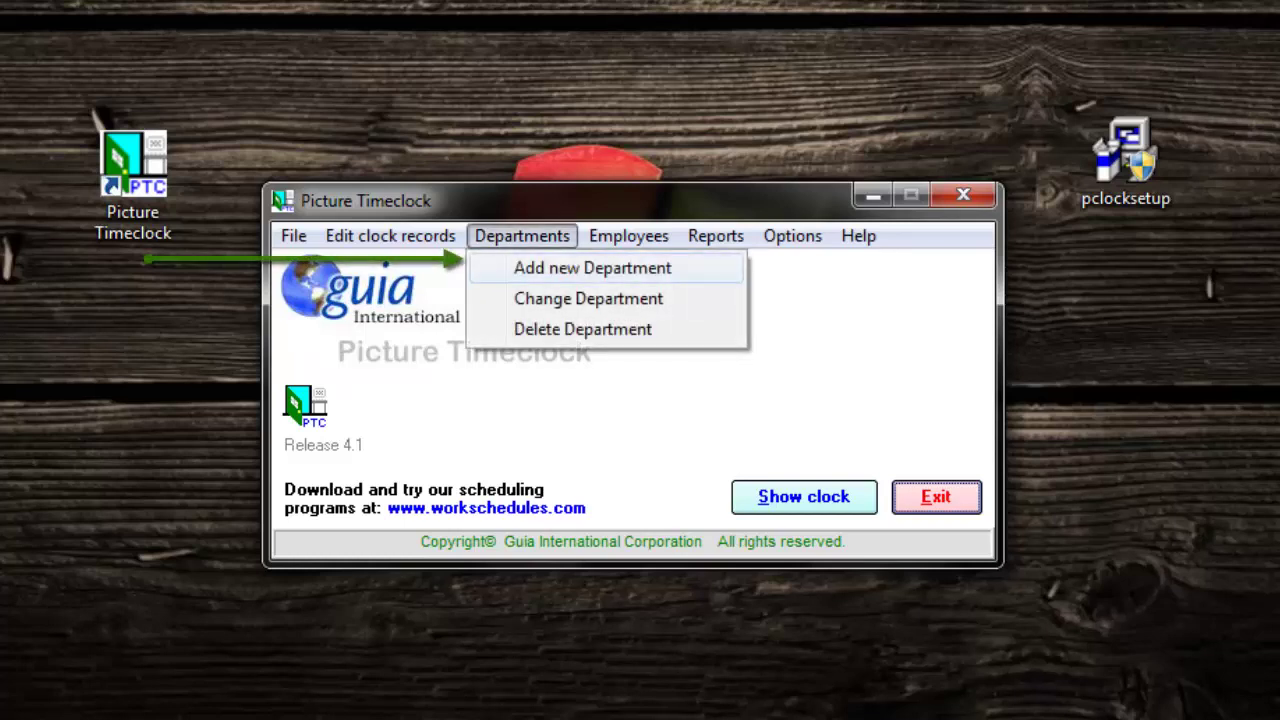
left_click(591, 266)
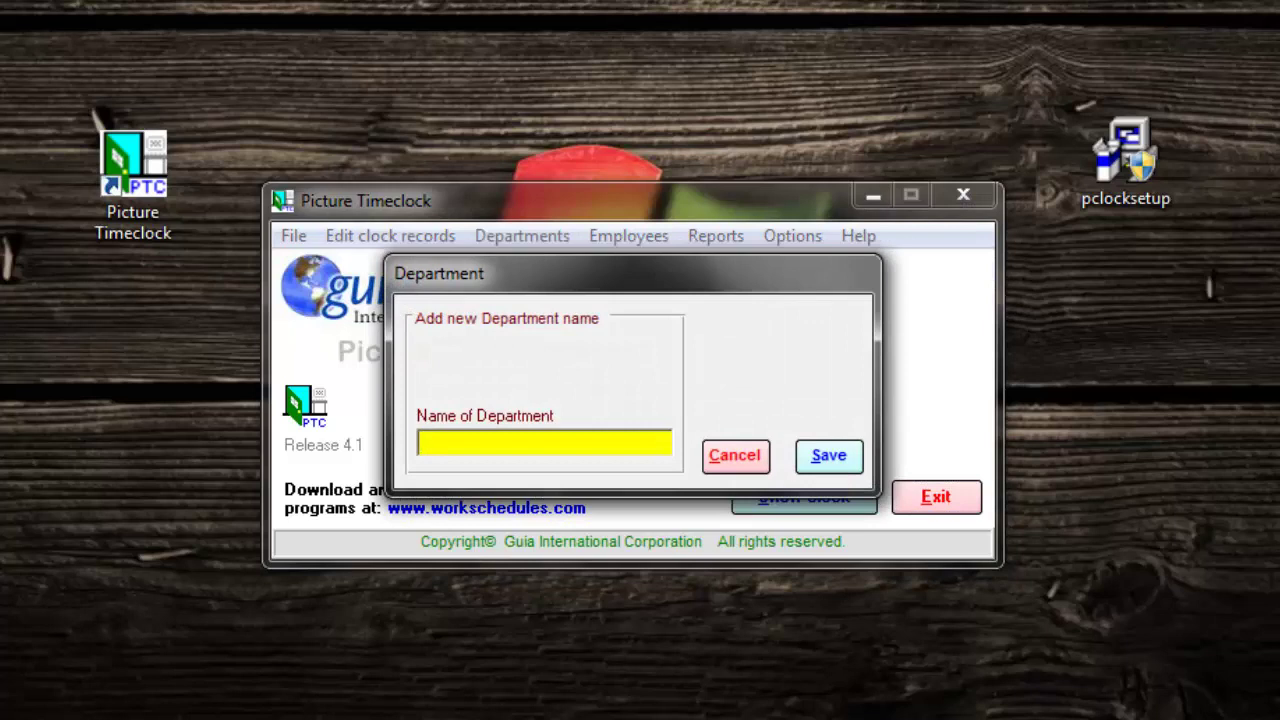
type("social studies")
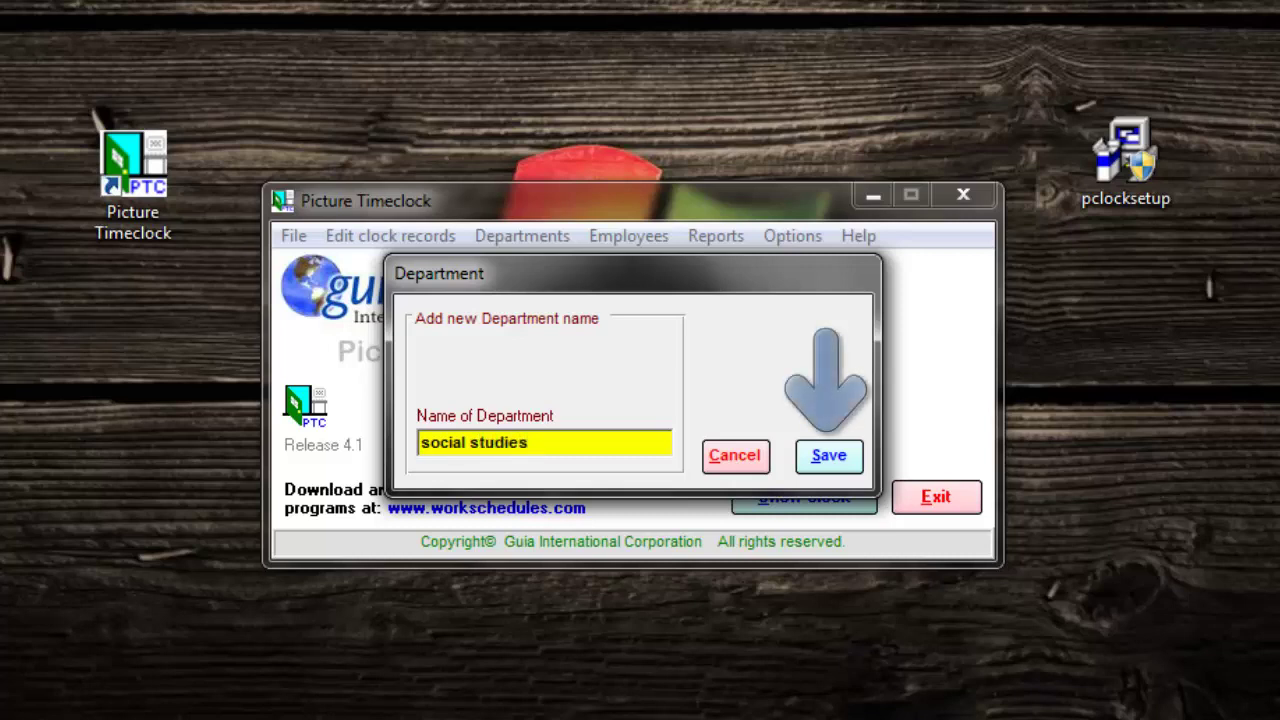
left_click(829, 456)
key("Return")
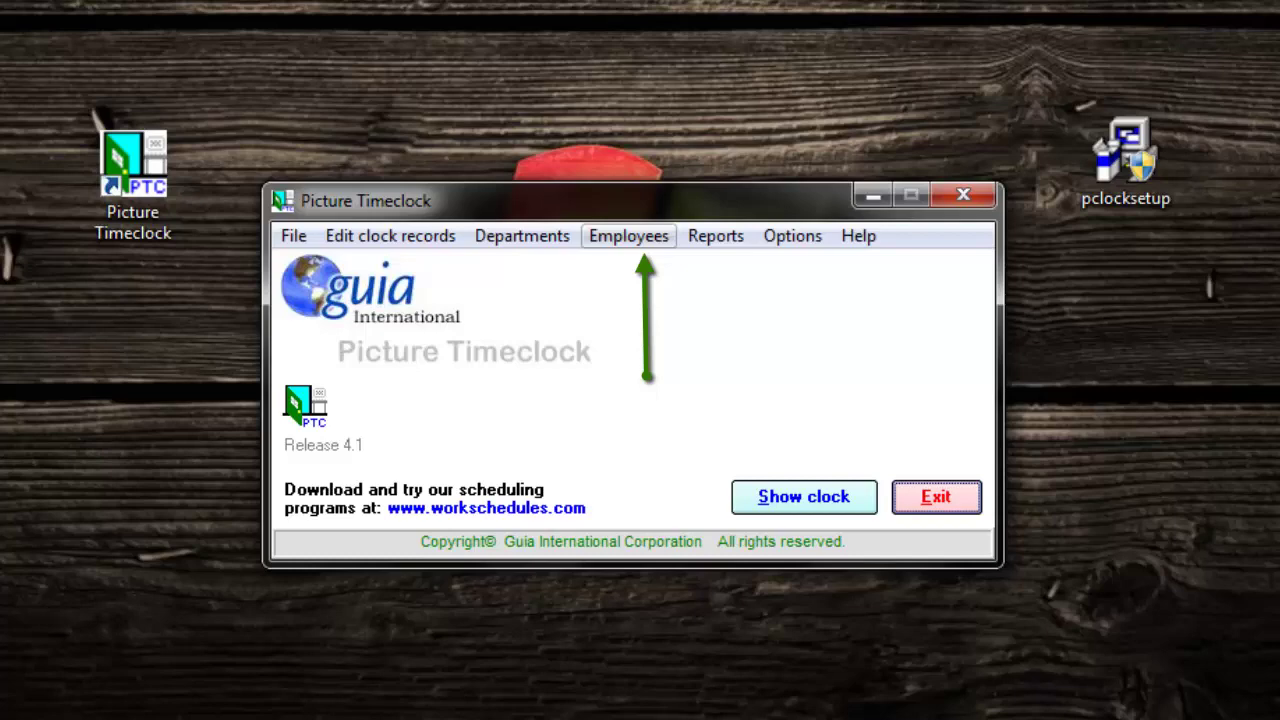
Add a new employee record with the employee's name and clock-in ID, assign the math department and save it.
left_click(629, 237)
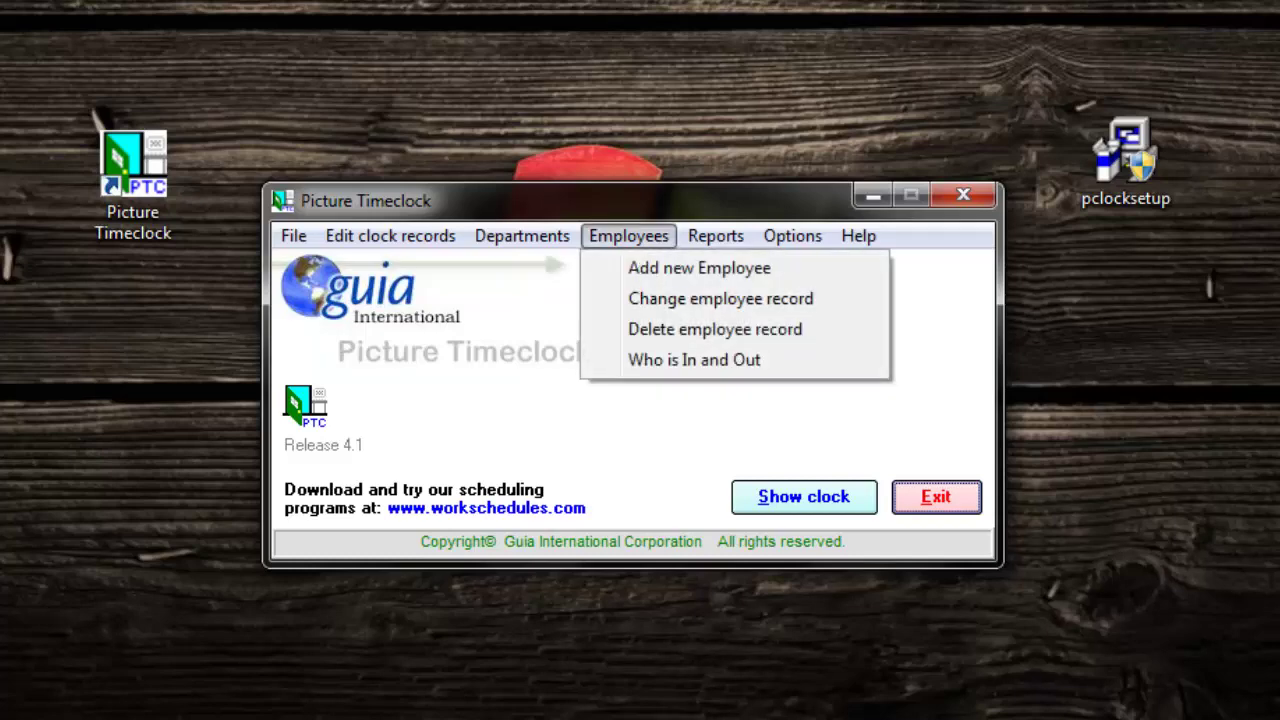
left_click(699, 268)
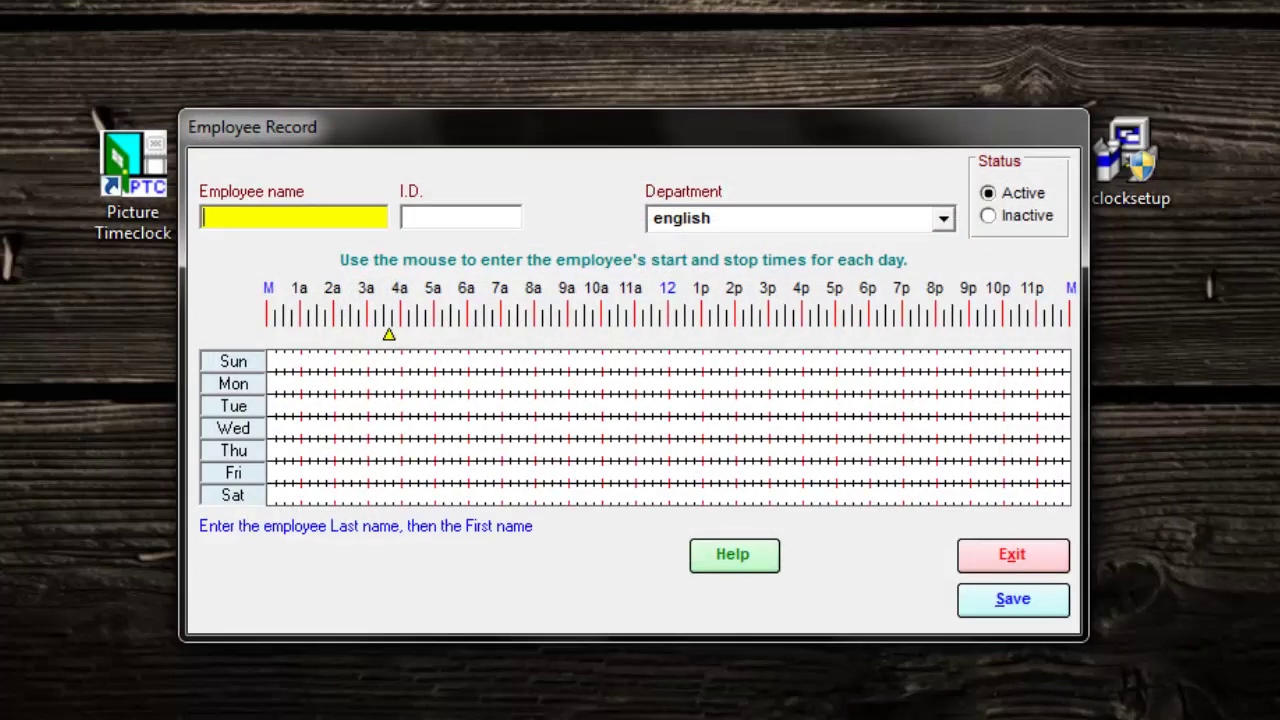
type("M, smith")
left_click(460, 217)
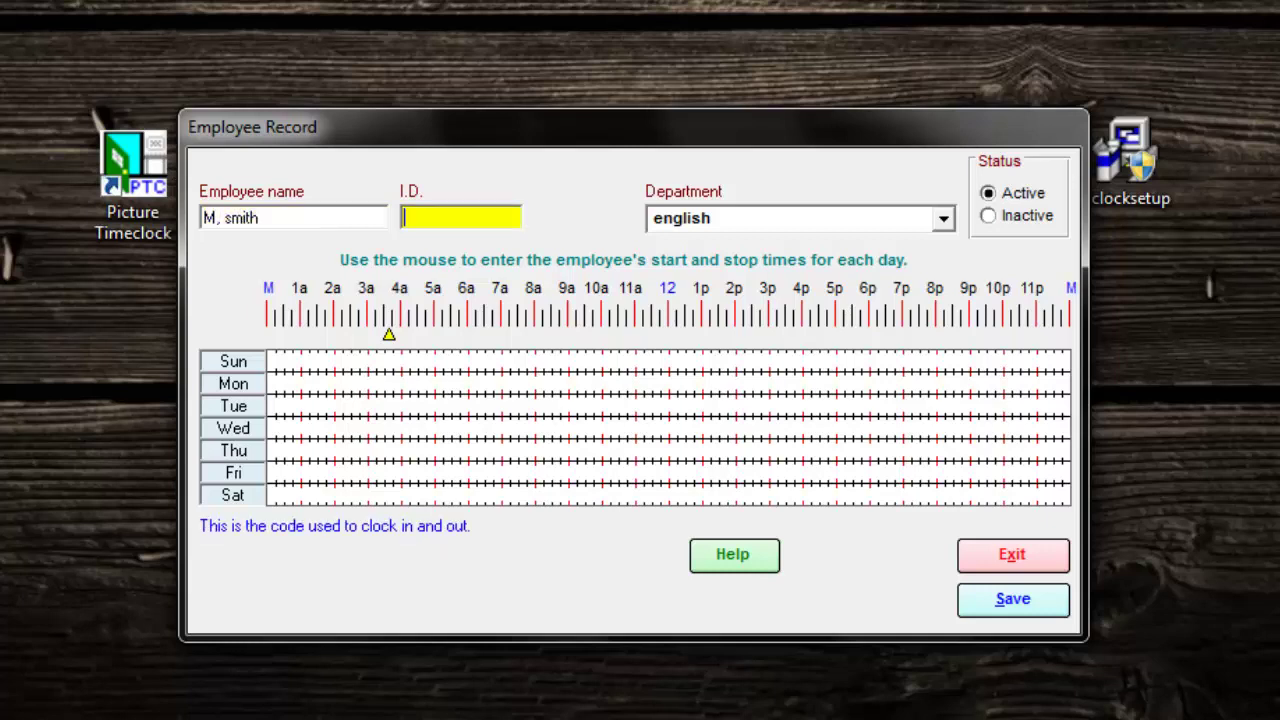
type("004")
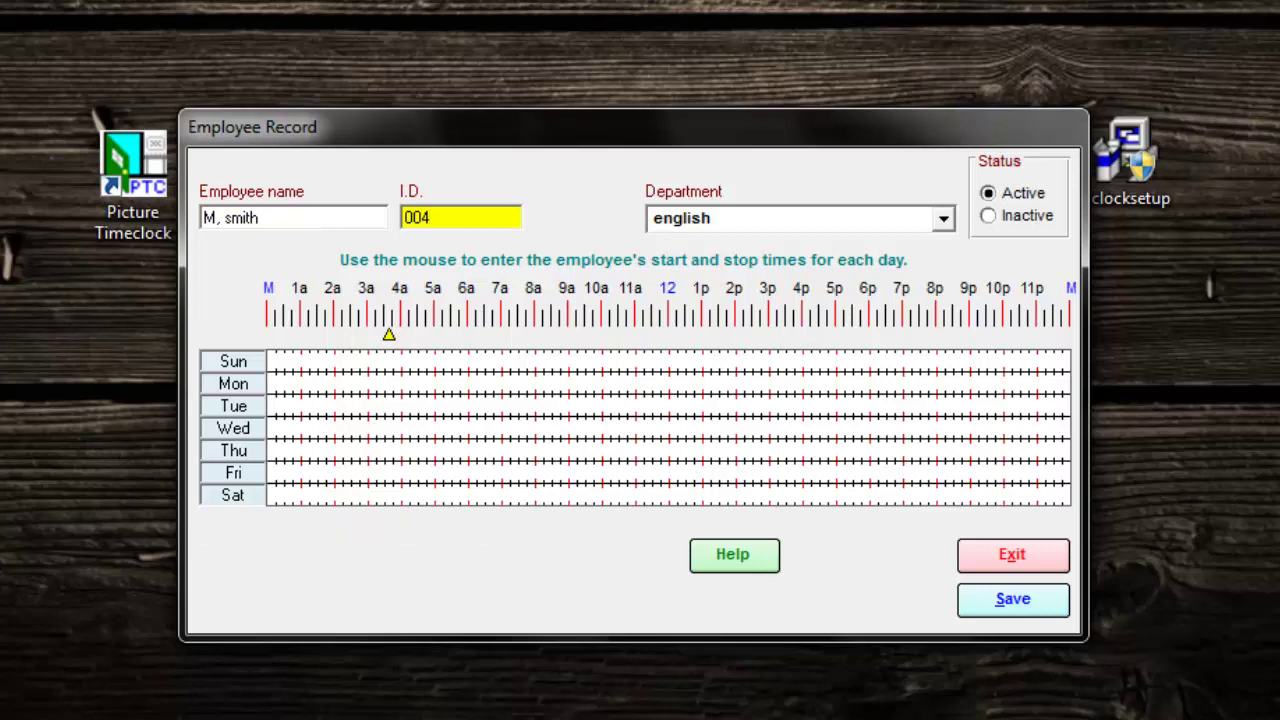
left_click(944, 219)
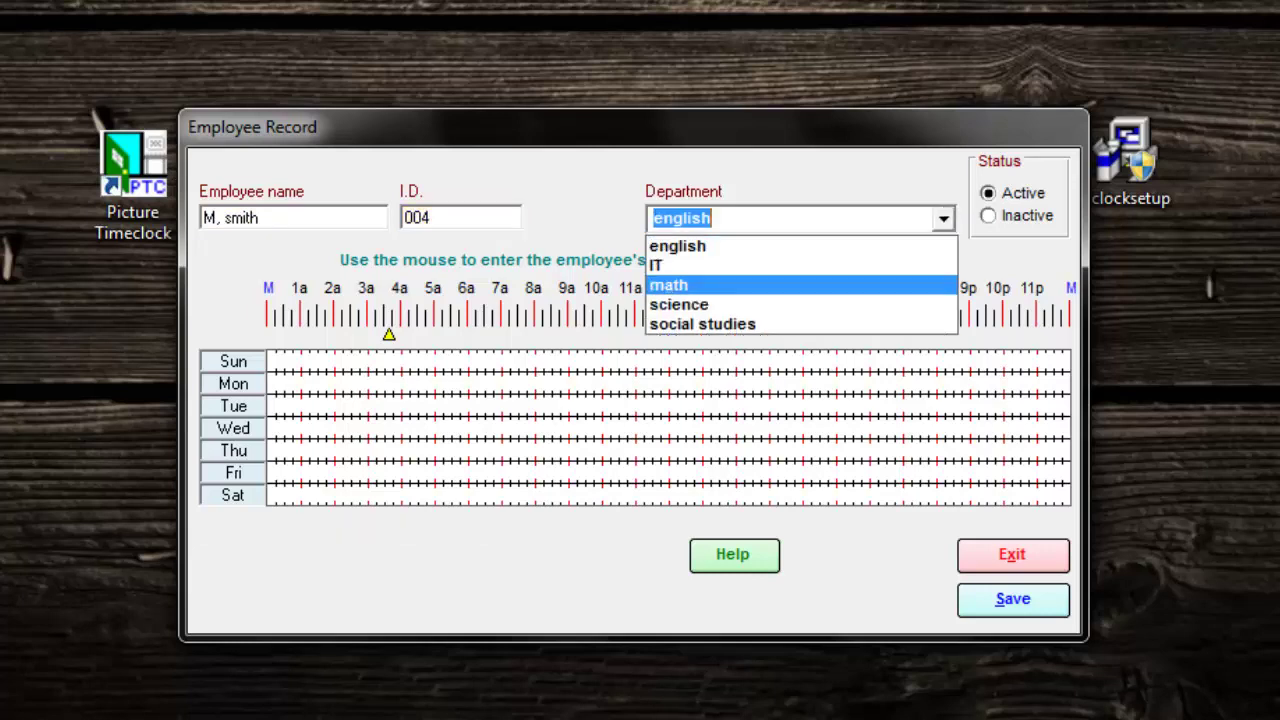
left_click(720, 285)
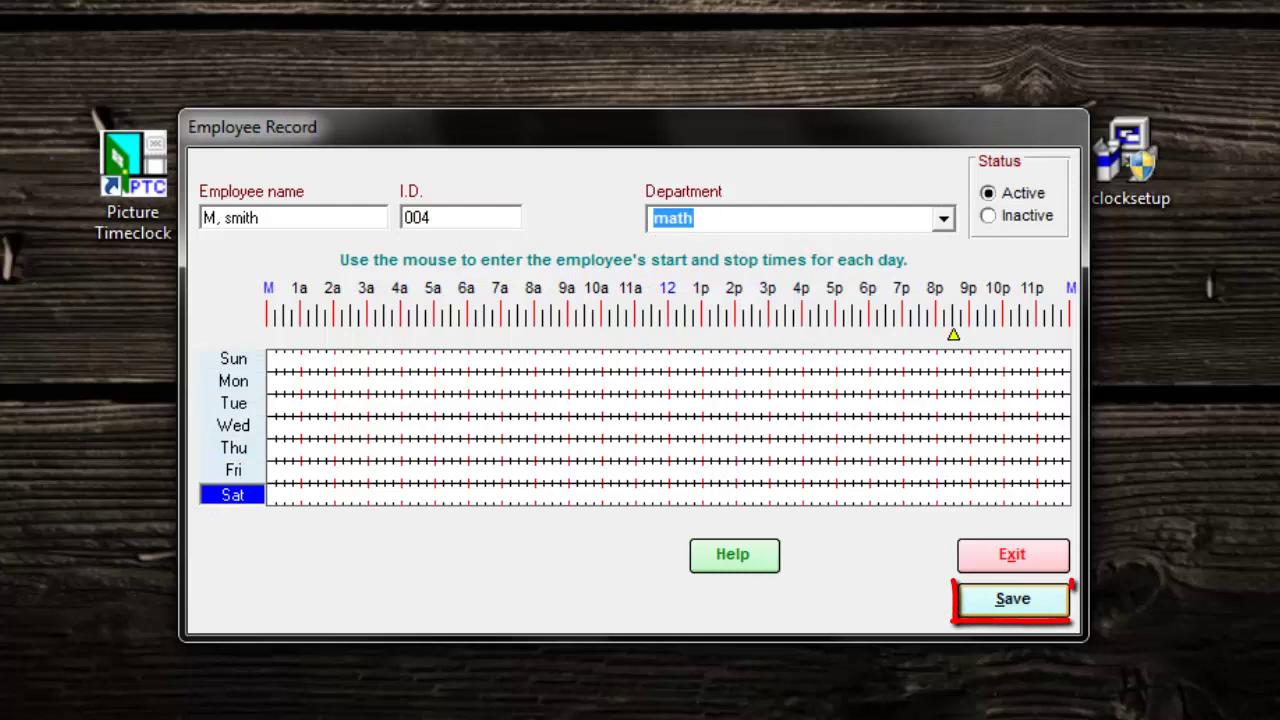
left_click(1013, 598)
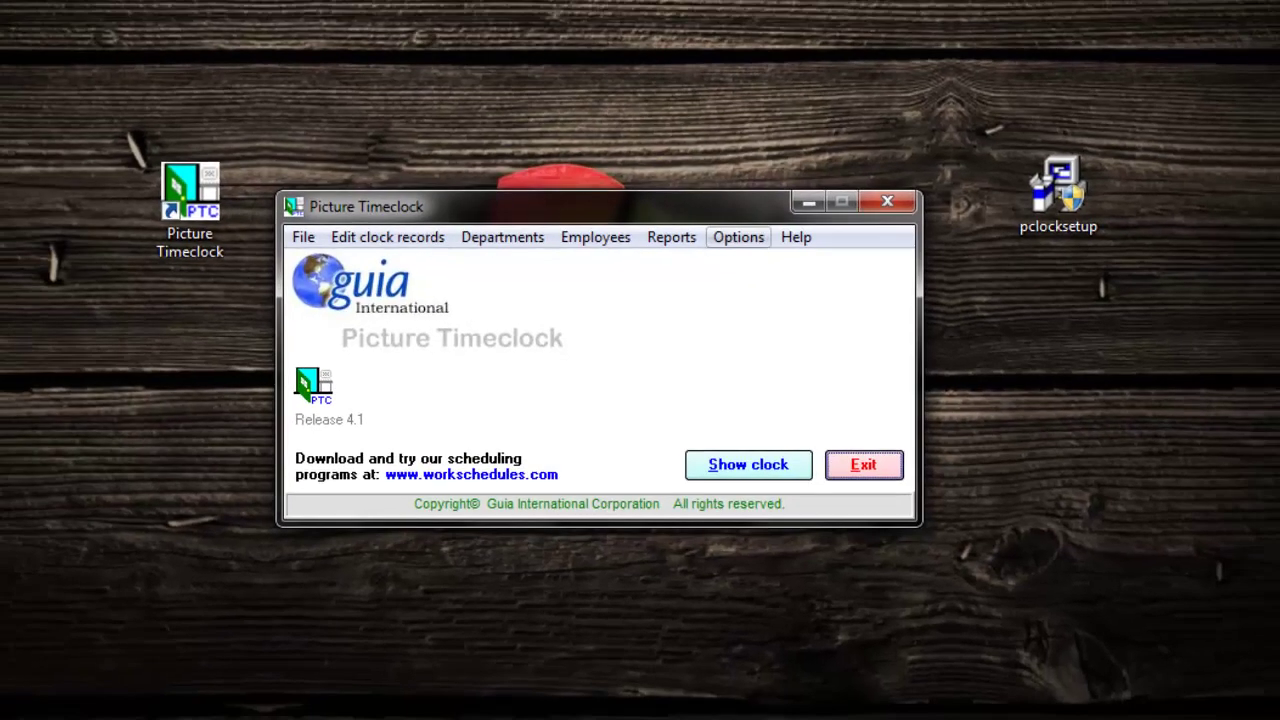
Enable showing who is IN and who is OUT on the clock screen and save all settings.
left_click(738, 238)
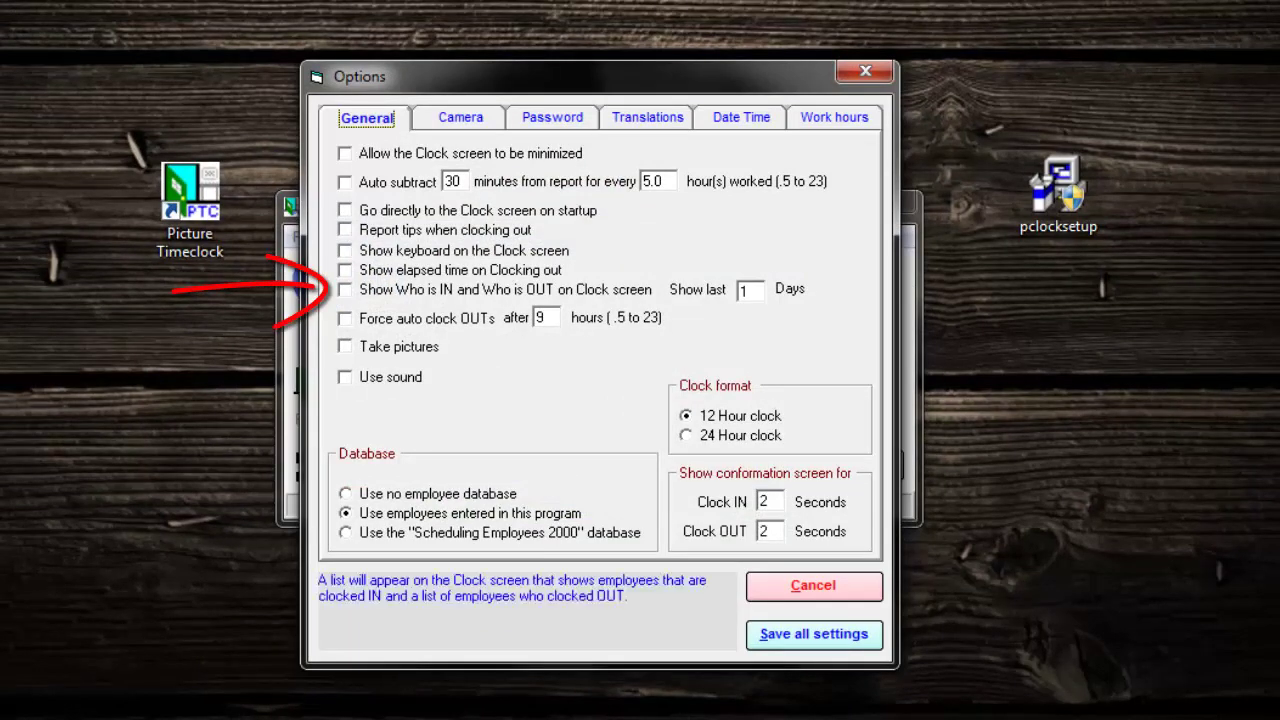
left_click(345, 290)
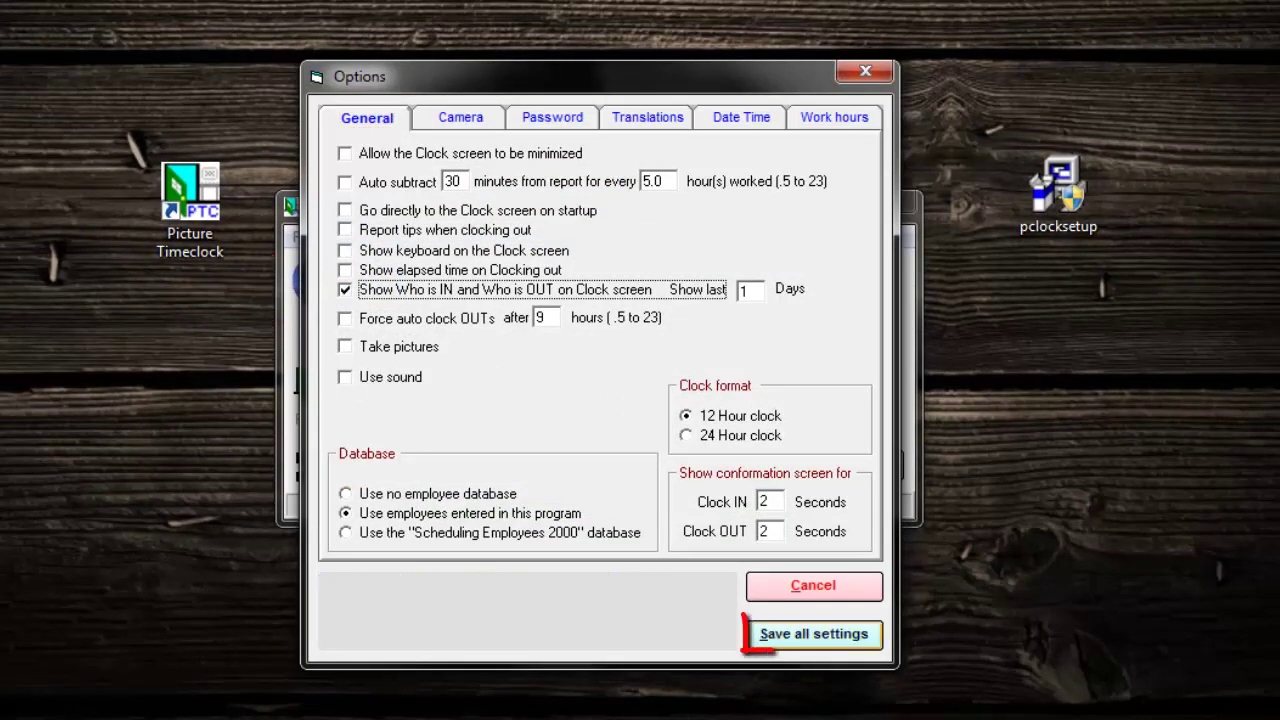
left_click(814, 634)
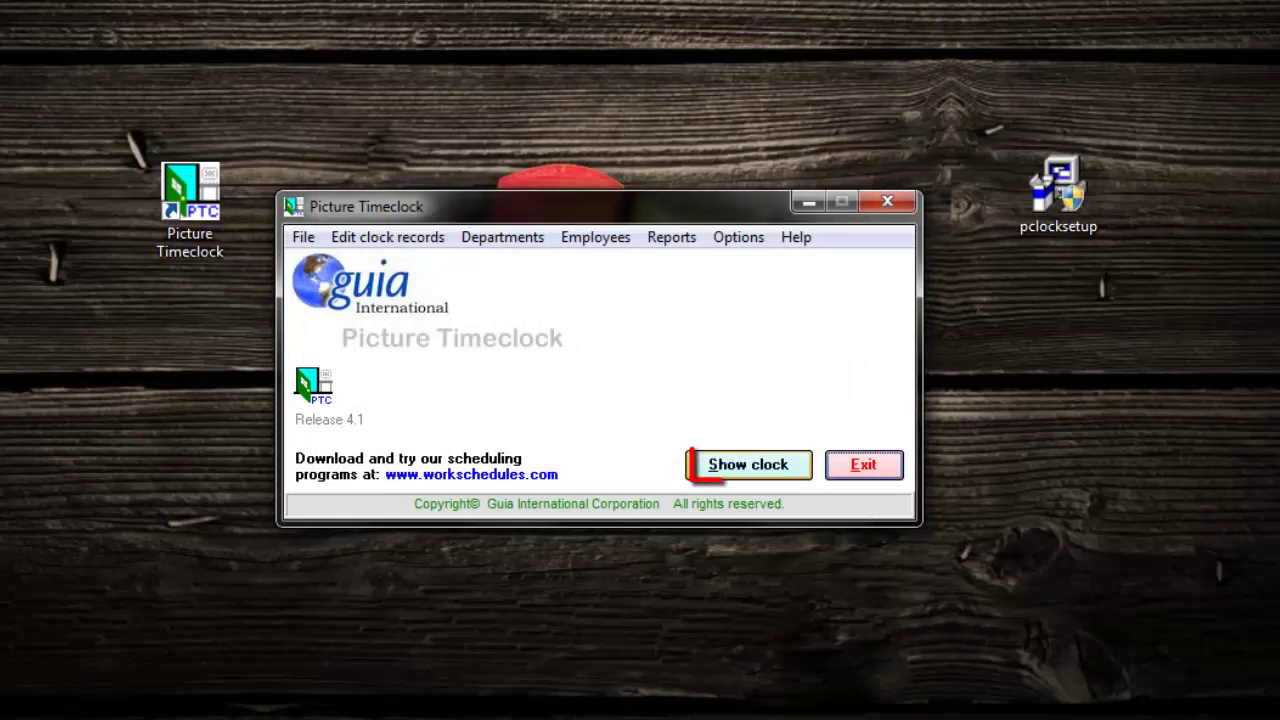
Show the clock screen and enter employee IDs to record clock-ins or clock-outs.
left_click(748, 465)
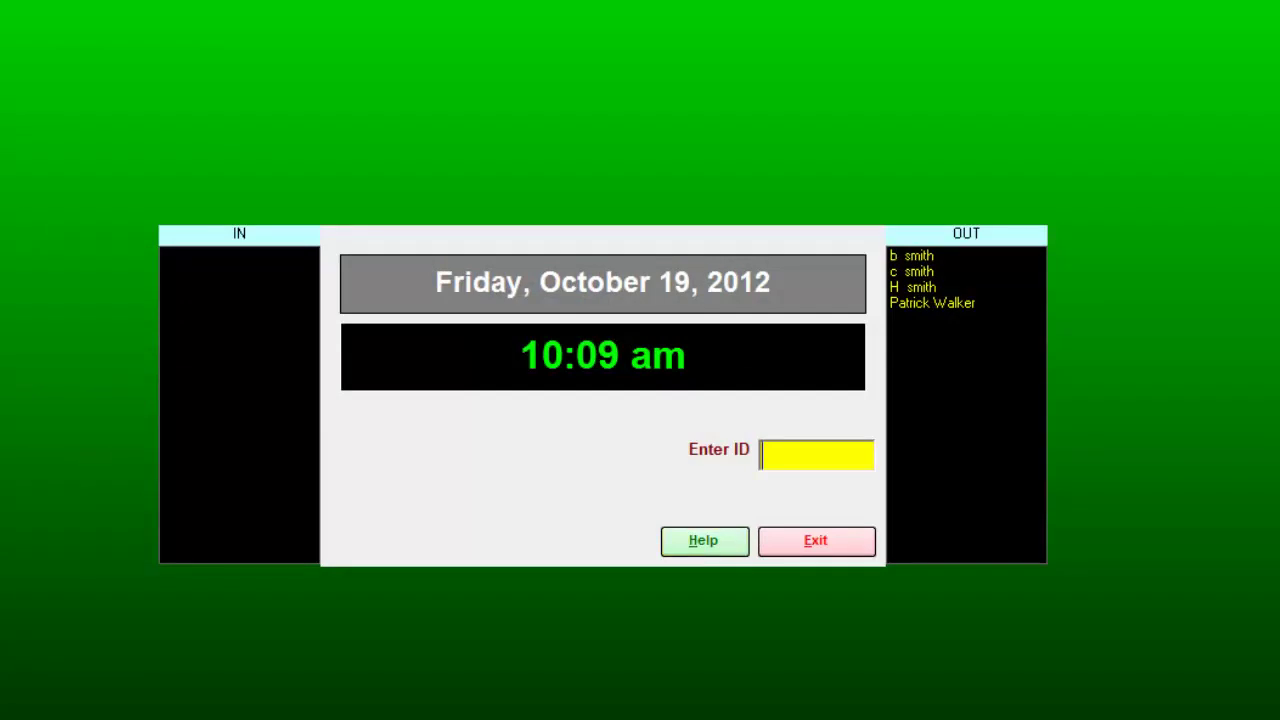
type("****")
key("Return")
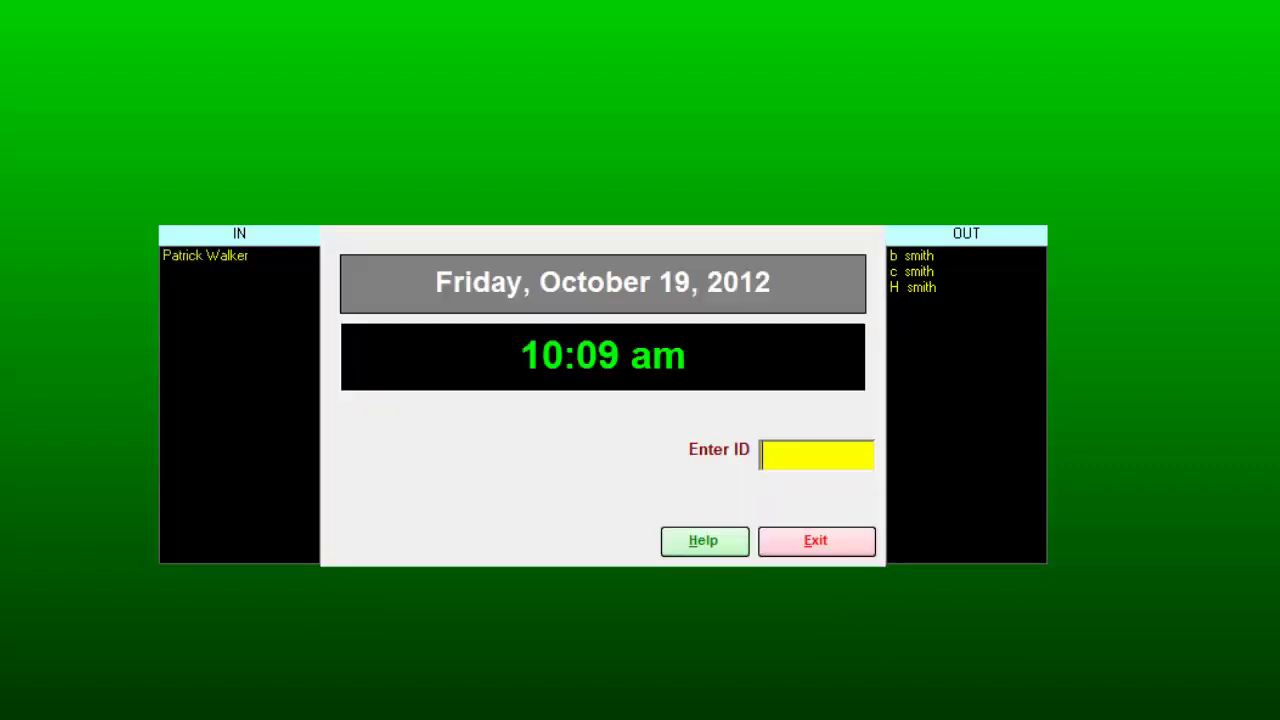
type("***")
key("Return")
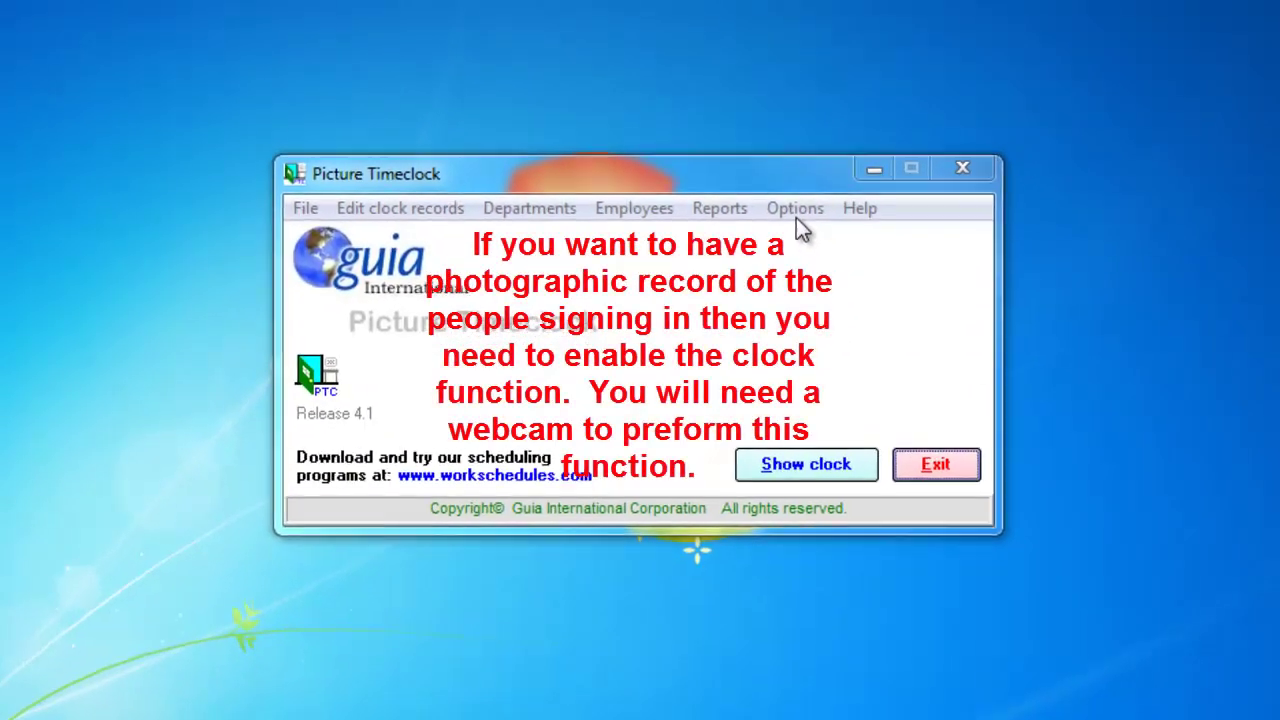
Enable taking pictures in the general options, with the live cam shown on the clock screen.
left_click(810, 202)
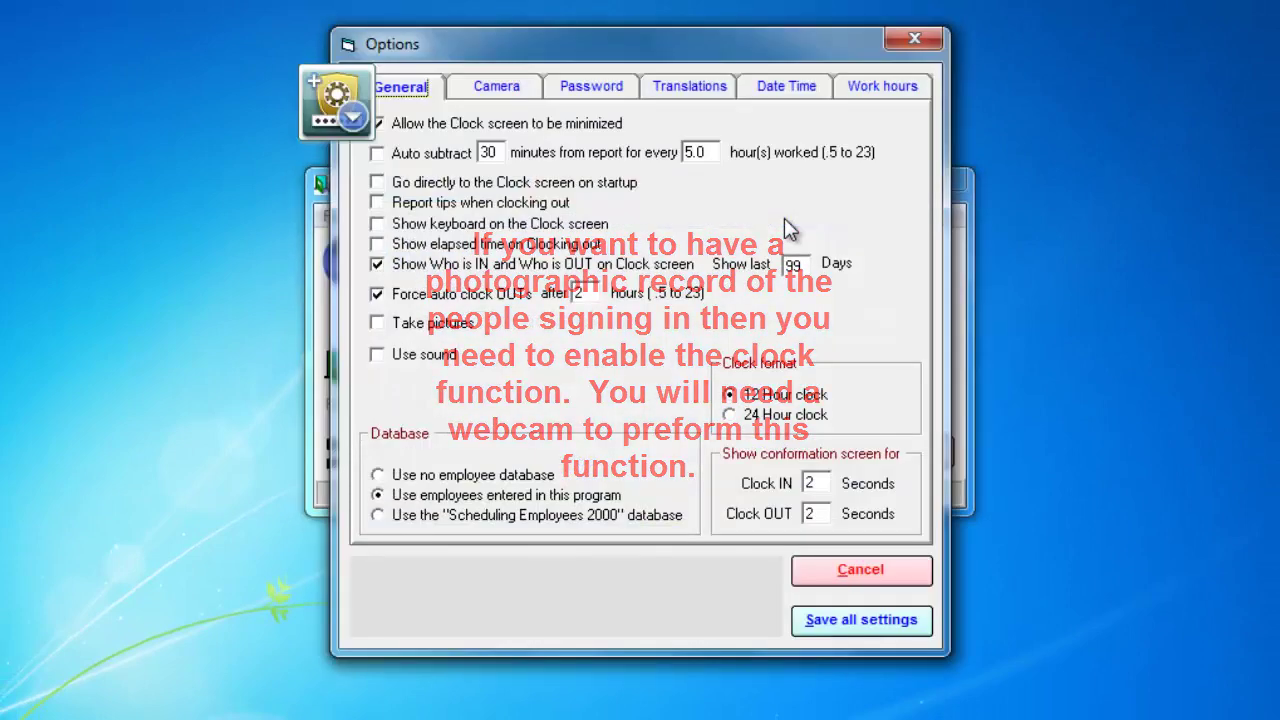
mouse_move(425, 340)
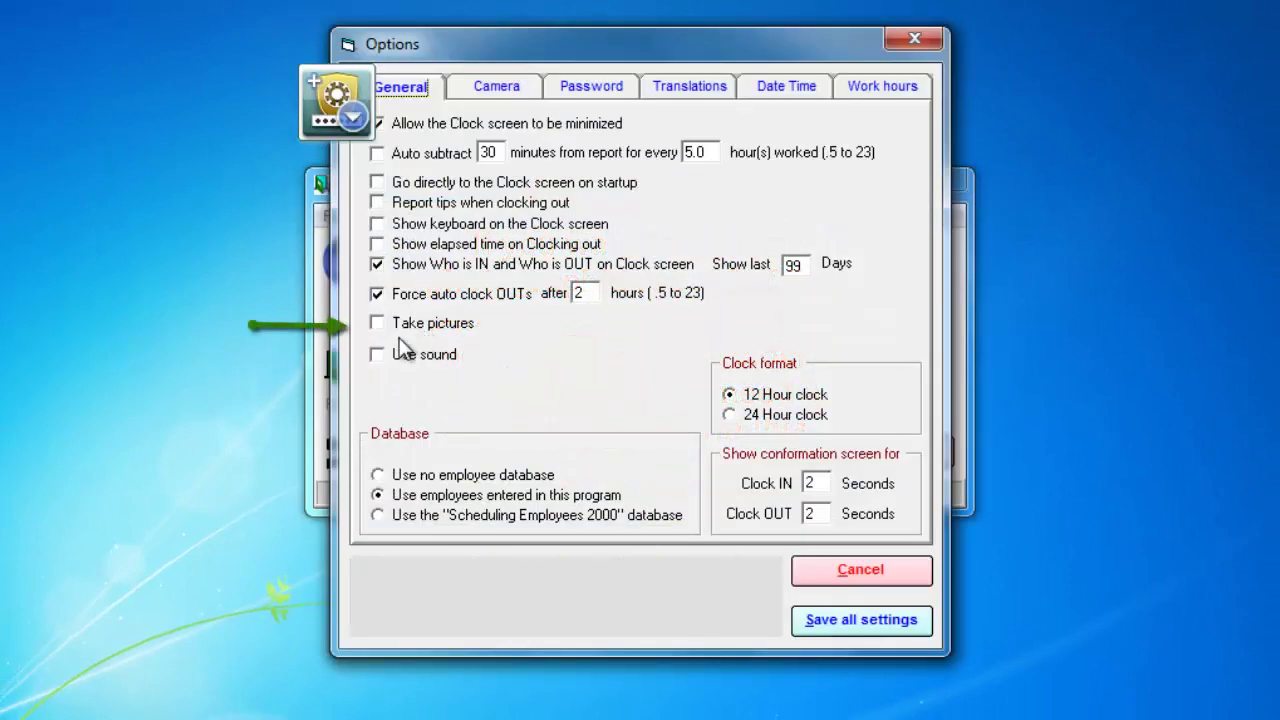
left_click(376, 324)
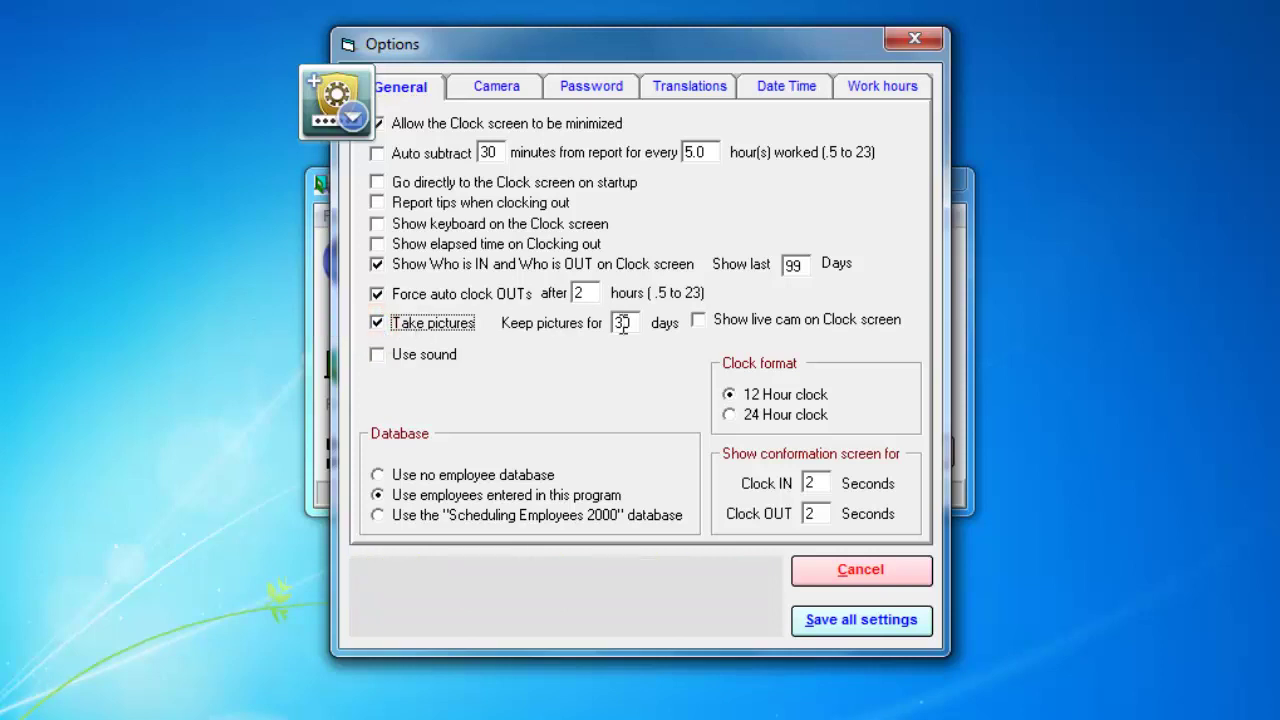
left_click(699, 320)
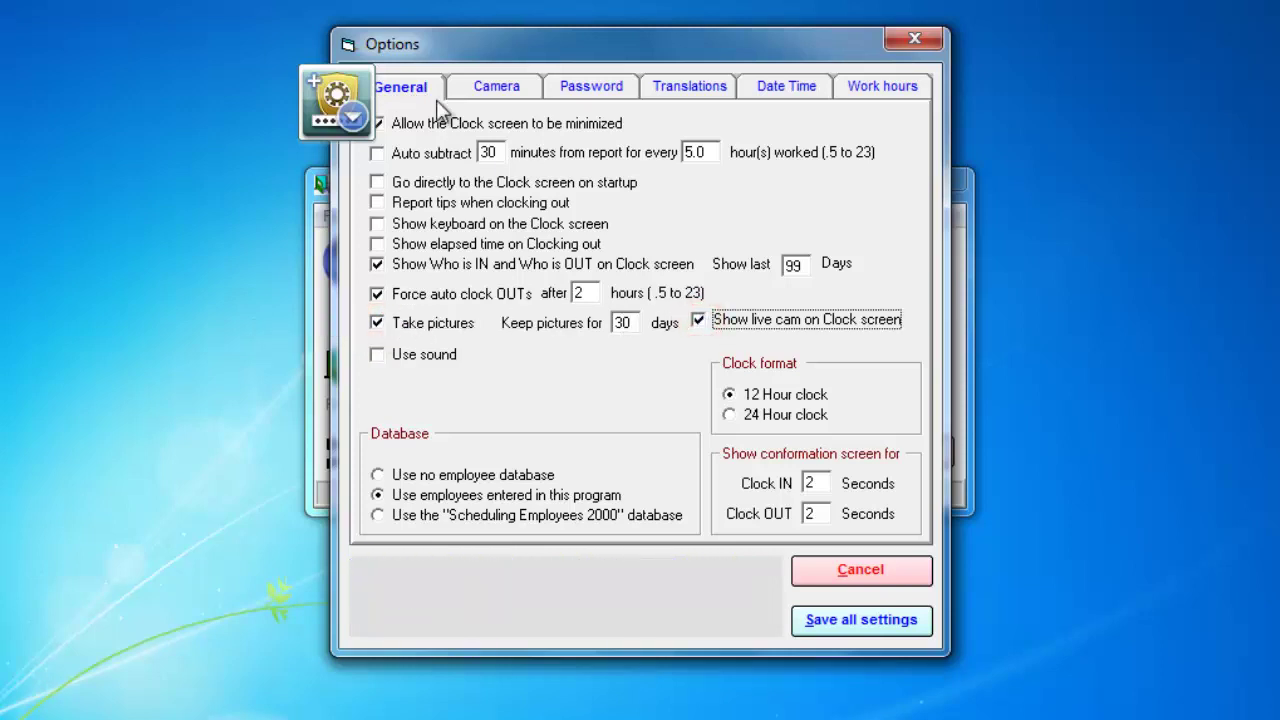
Test the webcam in the camera options and save all settings.
left_click(495, 88)
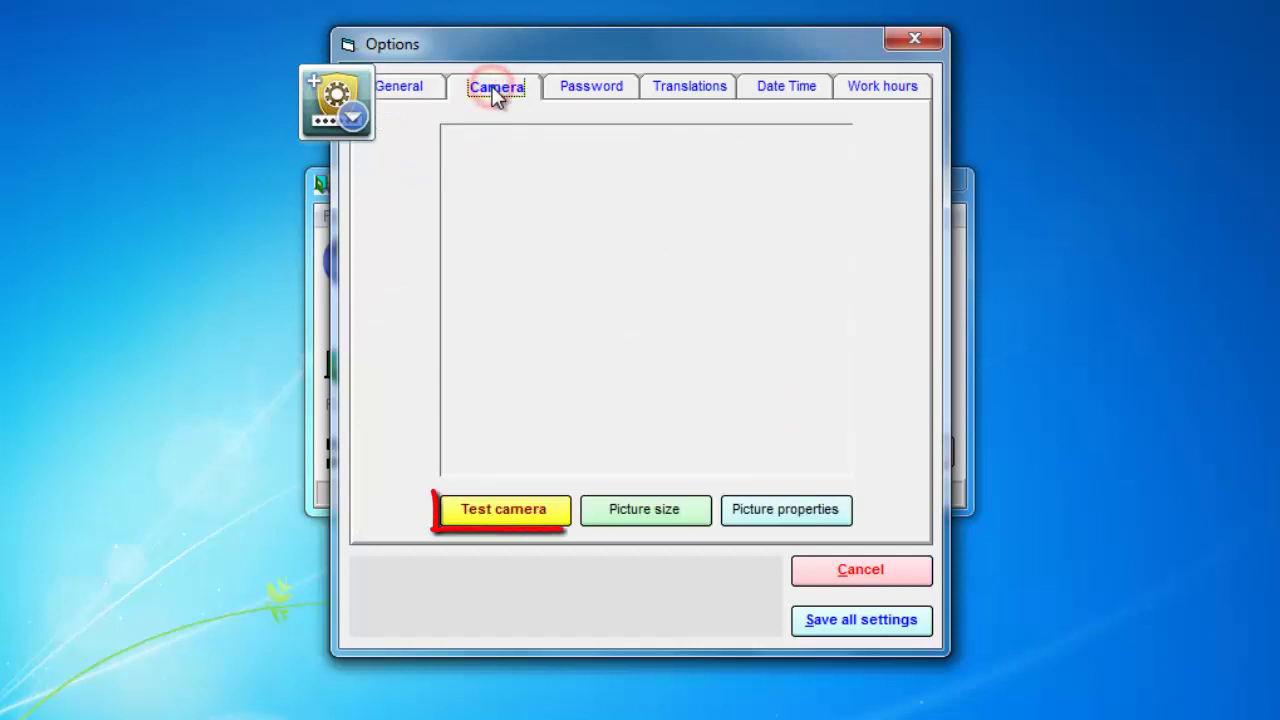
left_click(529, 506)
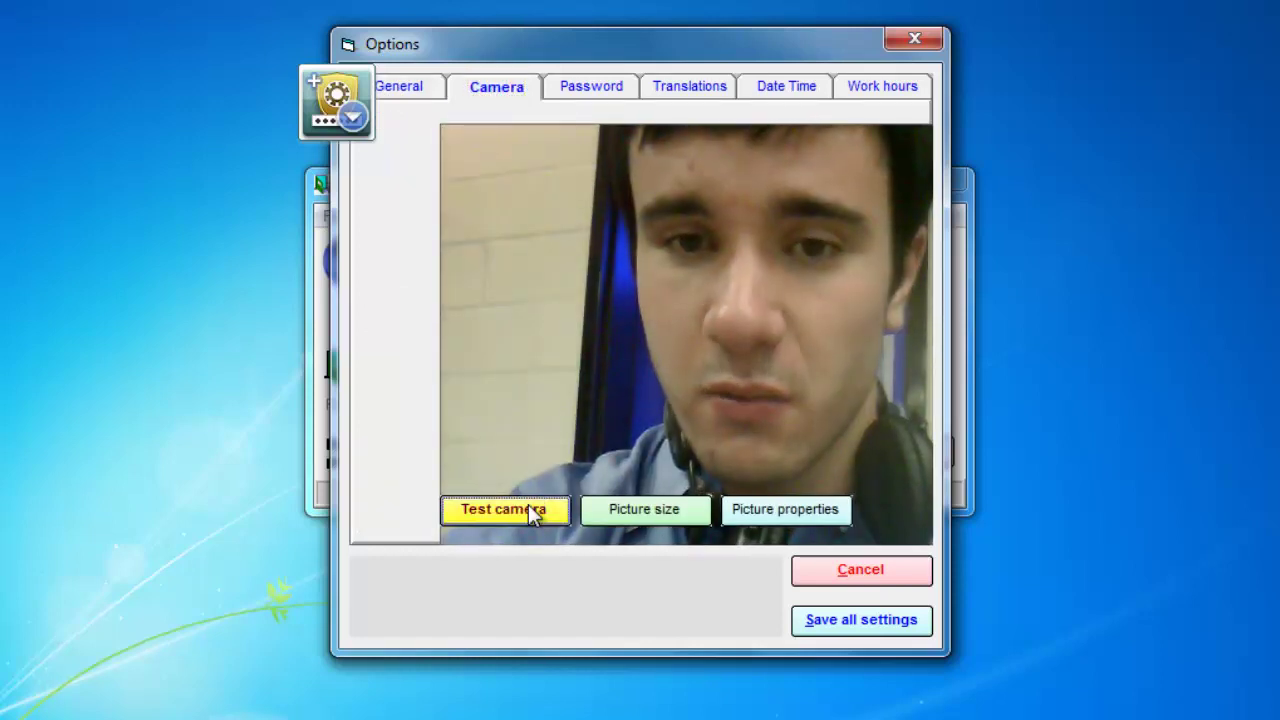
left_click(871, 618)
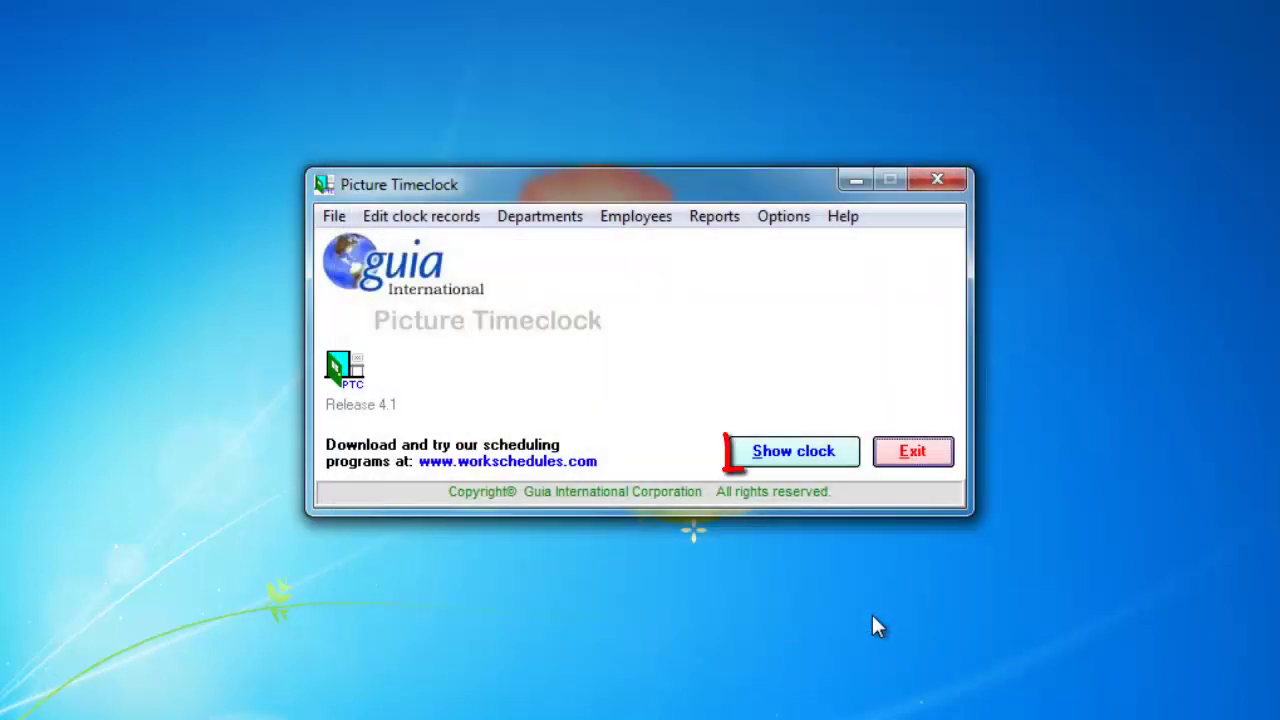
Show the clock screen with the live cam and enter an employee's ID to record a clocking with a picture.
left_click(824, 460)
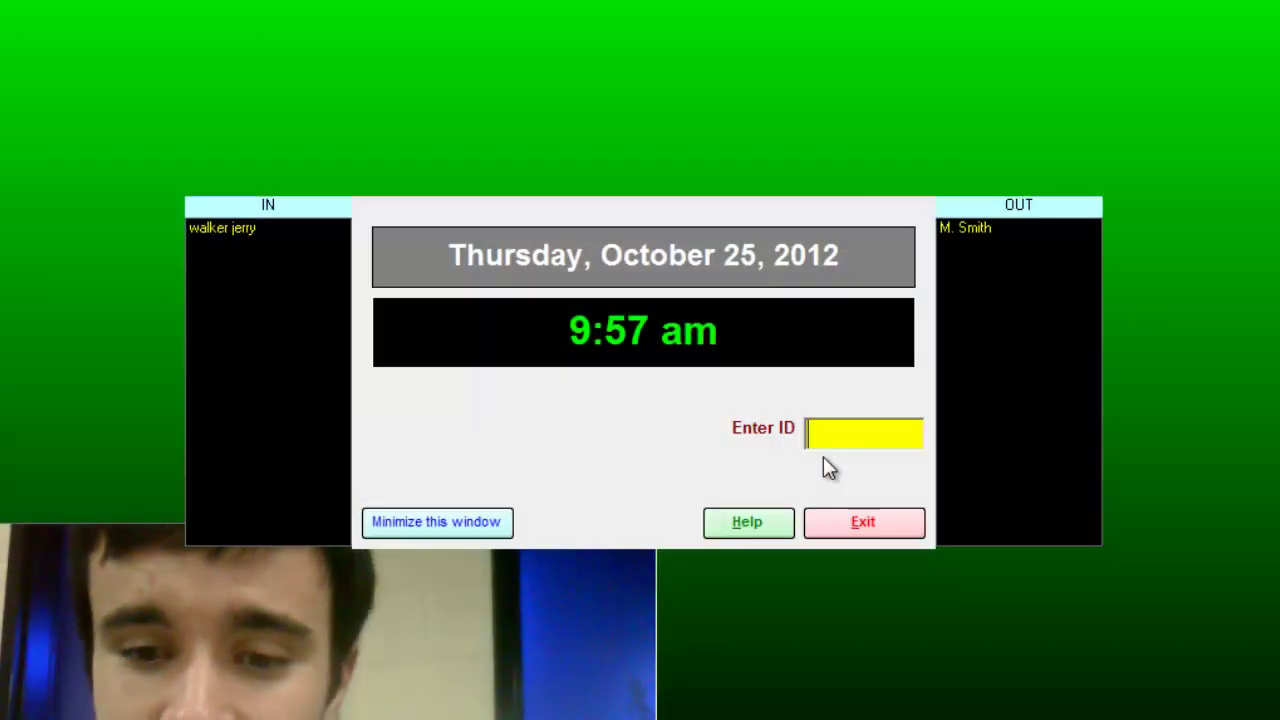
type("***")
key("Return")
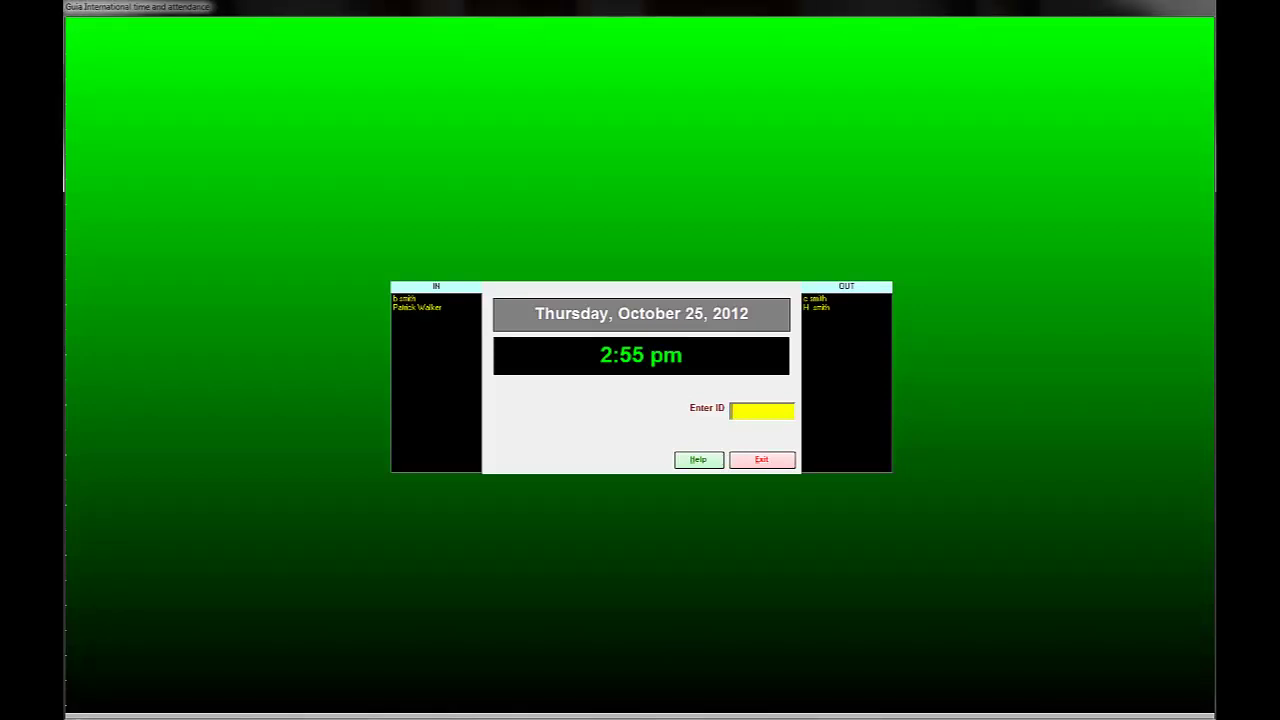
Capture the full clock screen as a screenshot, switch to Paint and paste it into the blank canvas.
key("shift+Print")
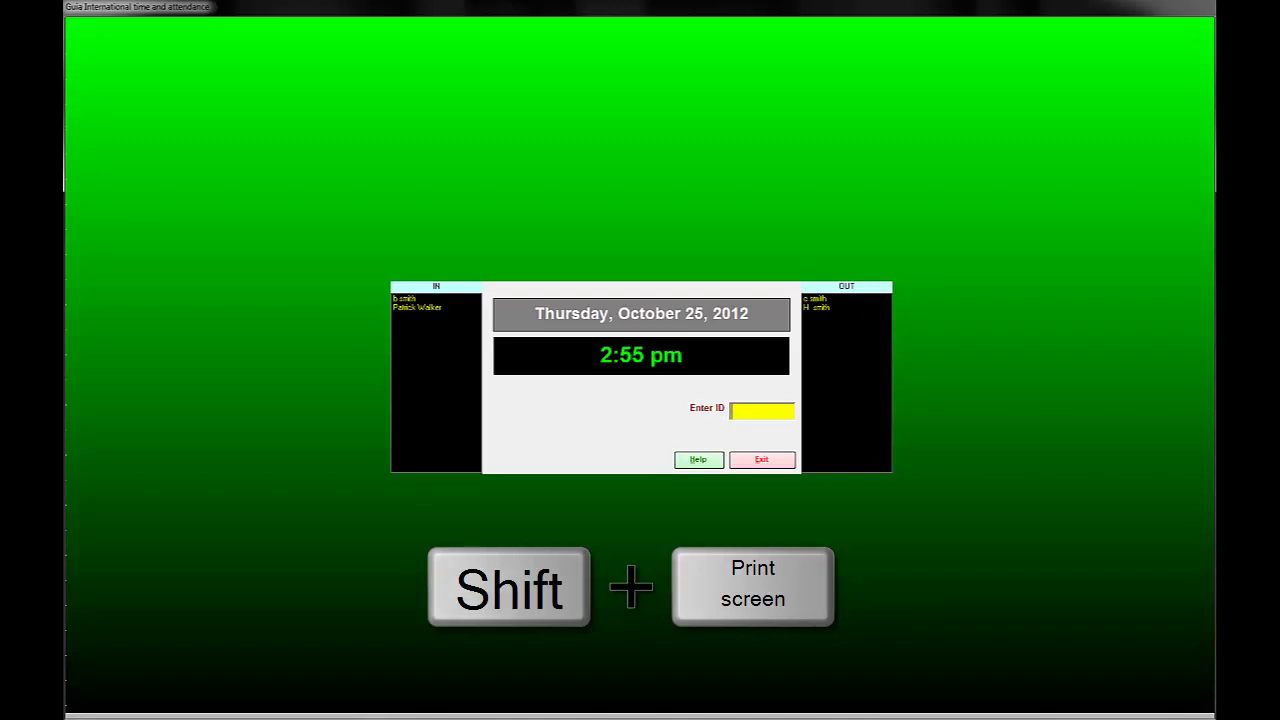
key("super+Tab")
key("super+Tab")
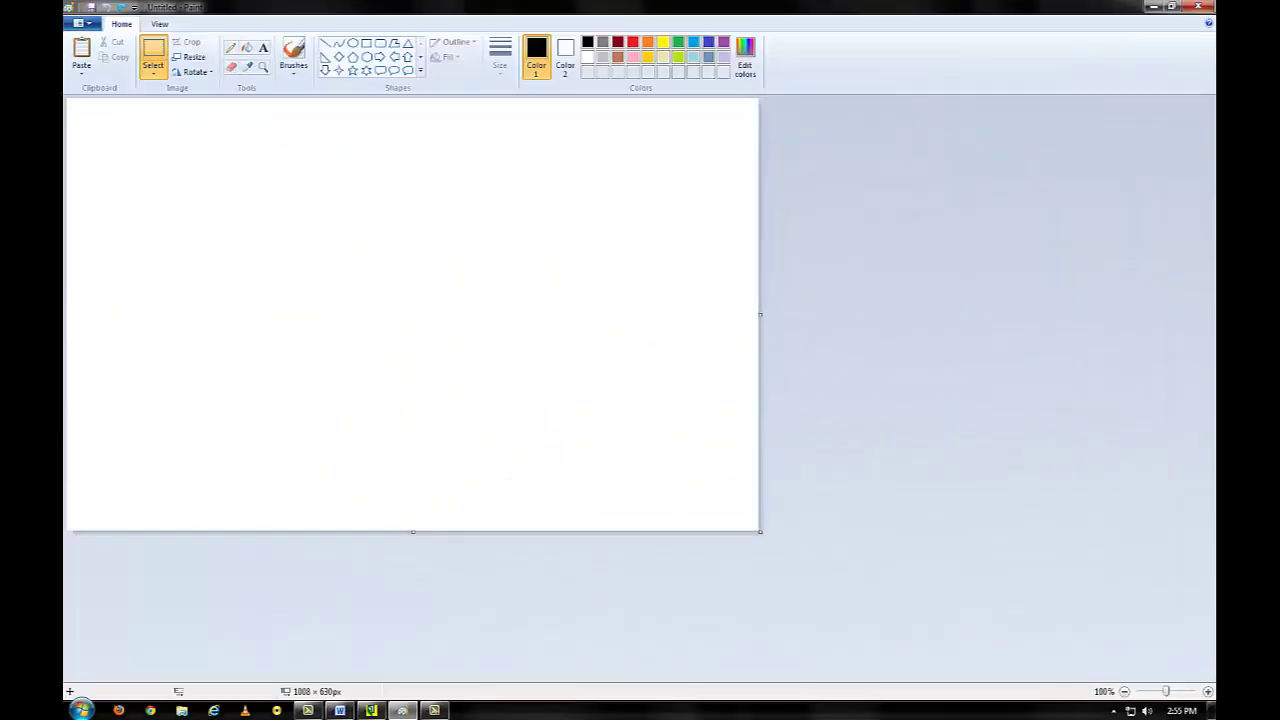
right_click(452, 235)
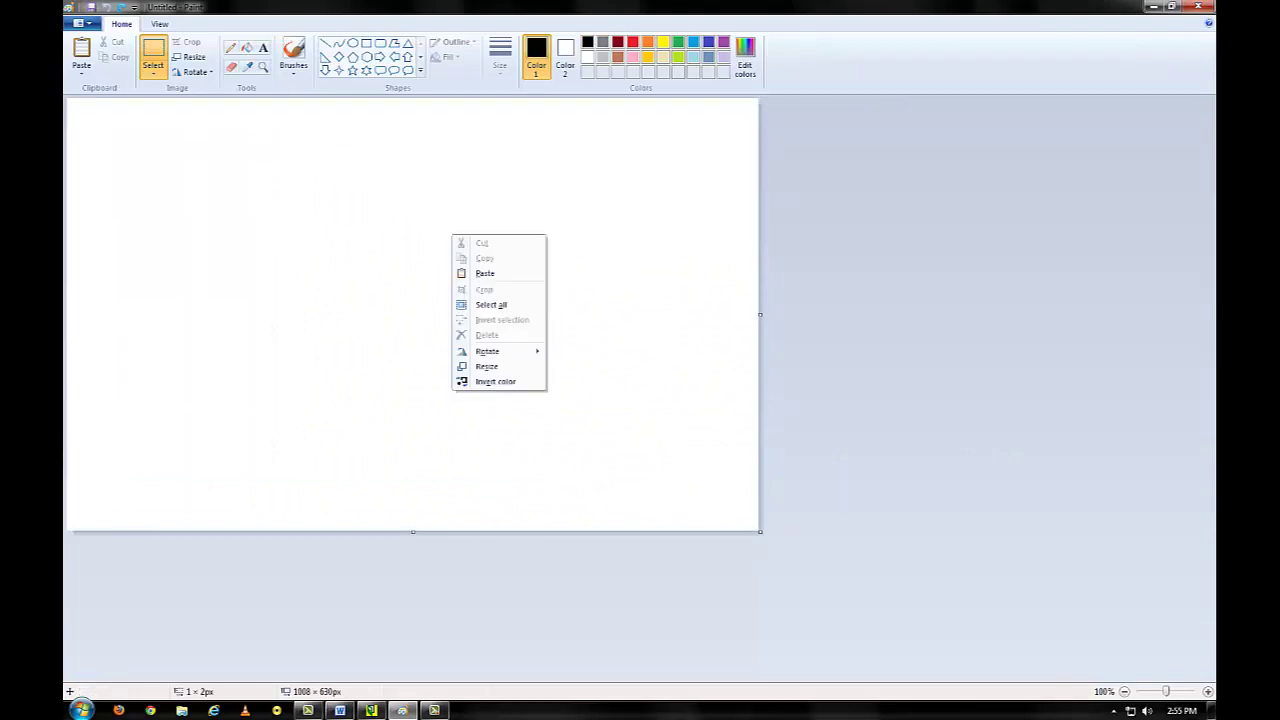
left_click(485, 273)
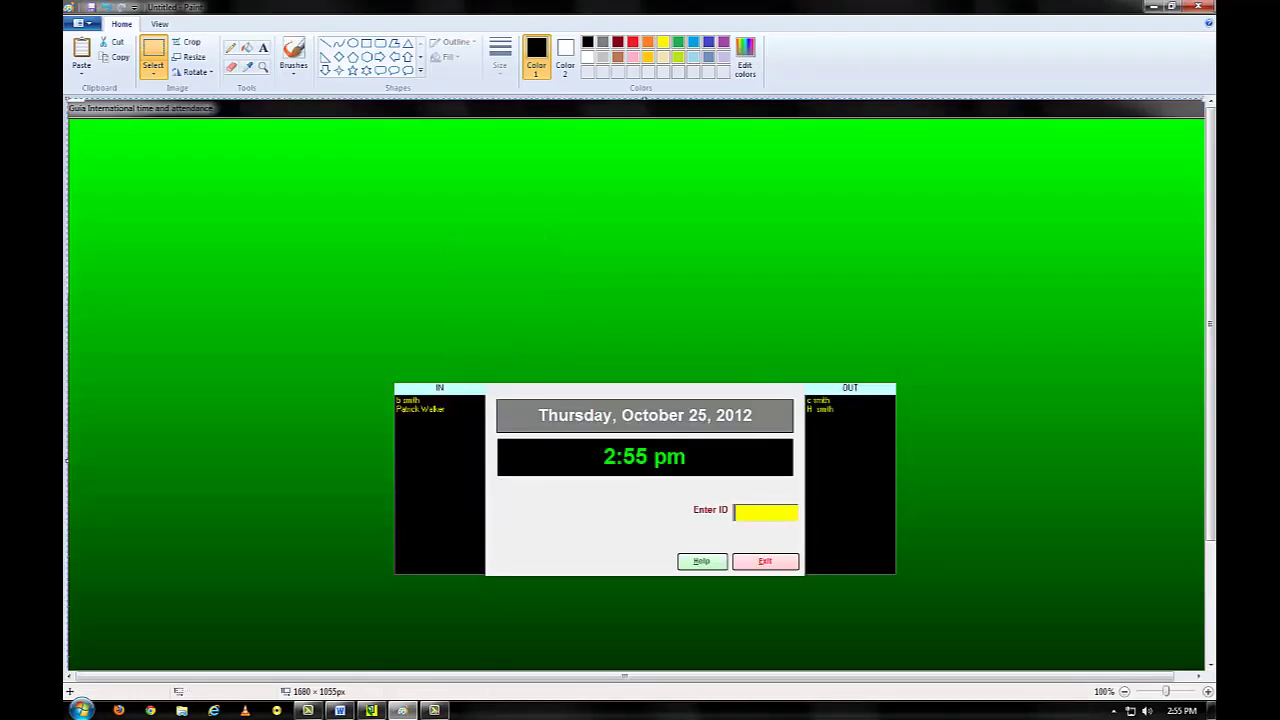
Select the OUT list in the pasted screenshot with a selection of about 132 × 277 px and copy it.
left_click(153, 50)
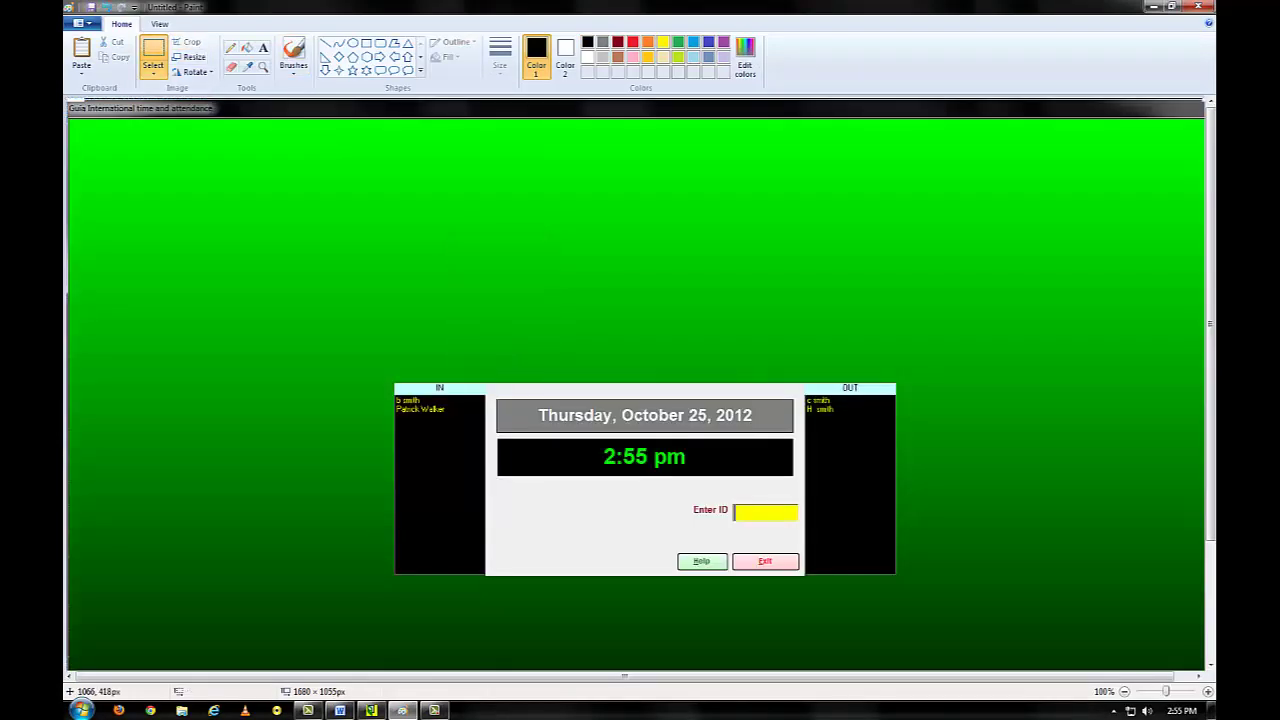
left_click_drag(804, 384, 896, 573)
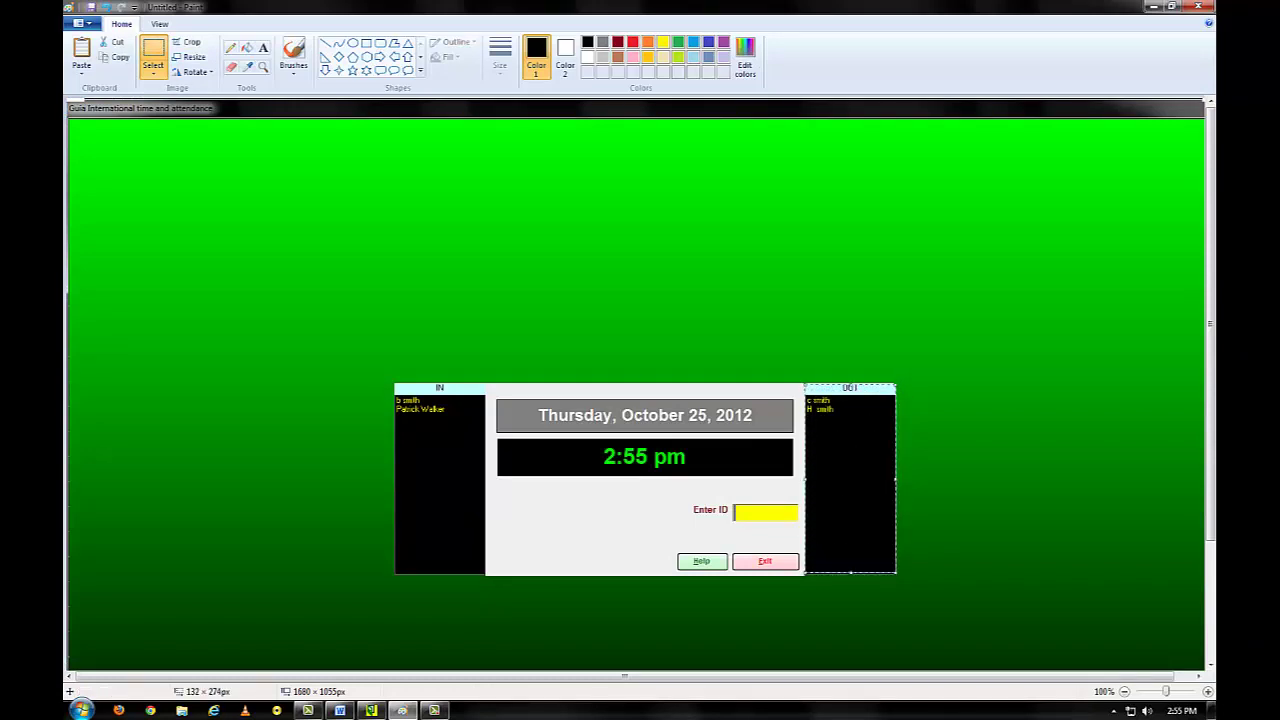
left_click_drag(850, 385, 850, 383)
right_click(878, 421)
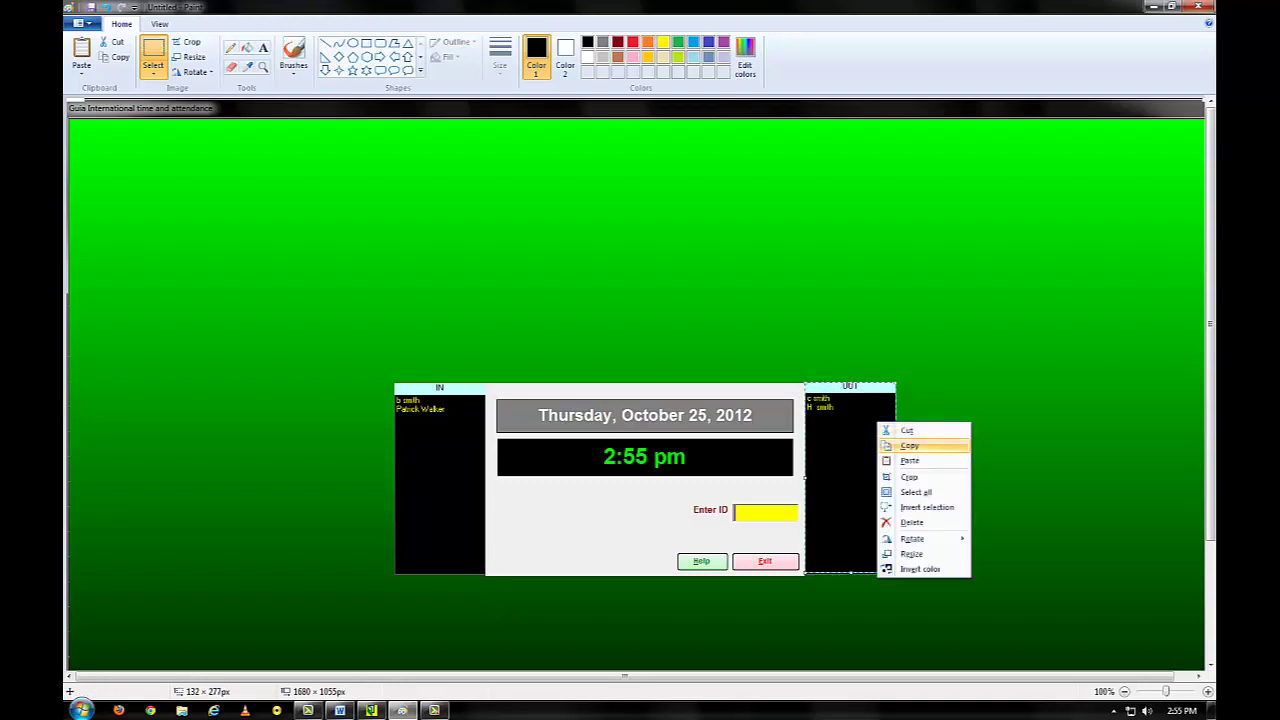
left_click(900, 446)
Switch to Microsoft Word and paste the copied OUT list image into the blank document.
key("super+Tab")
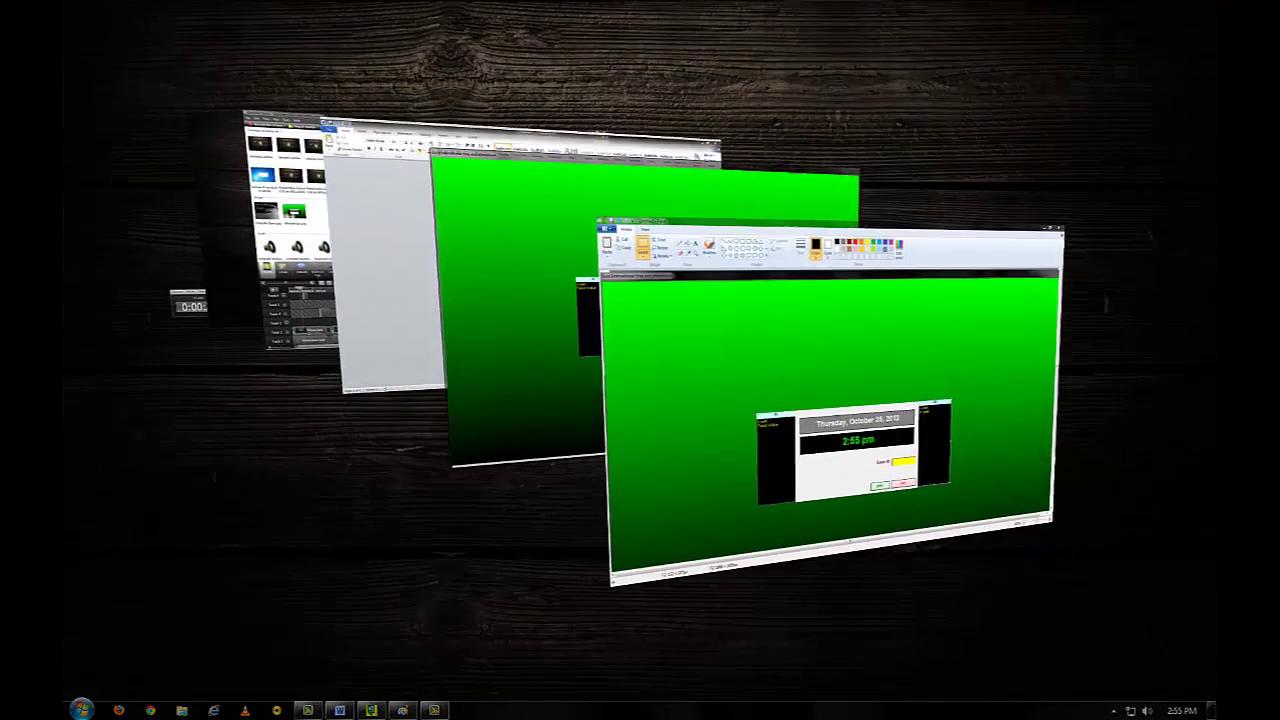
key("Tab")
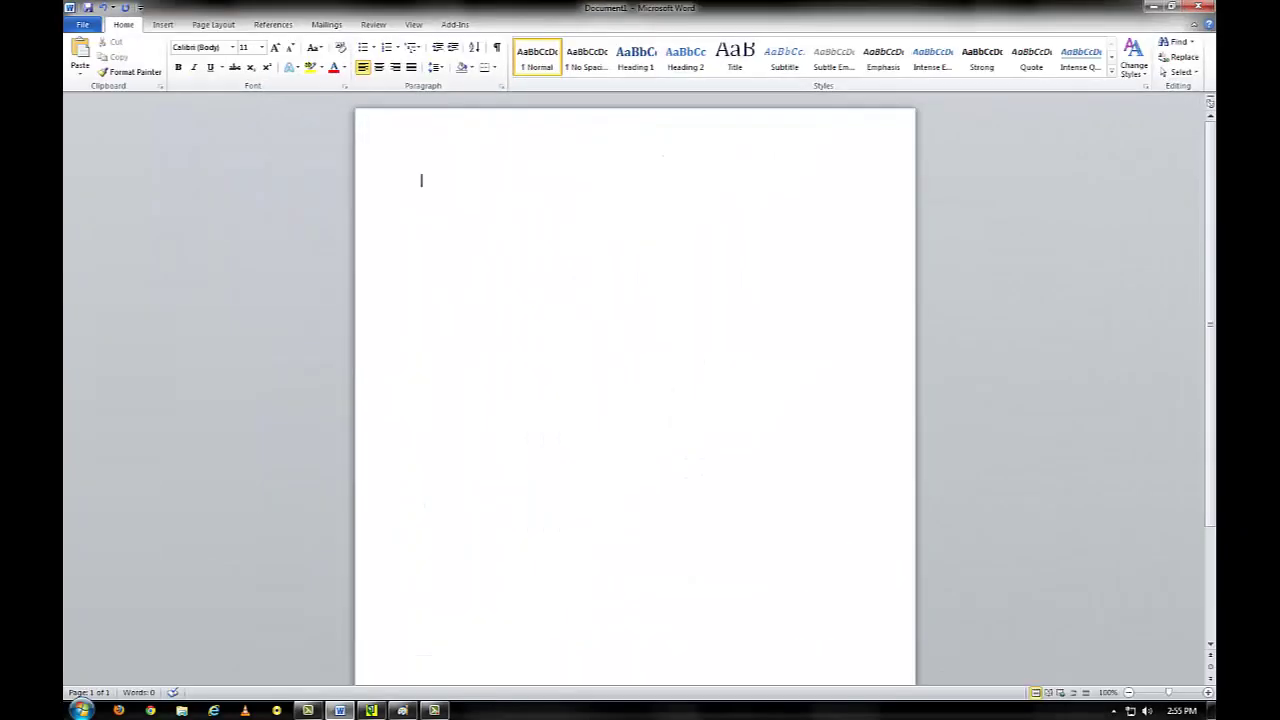
right_click(473, 180)
left_click(501, 233)
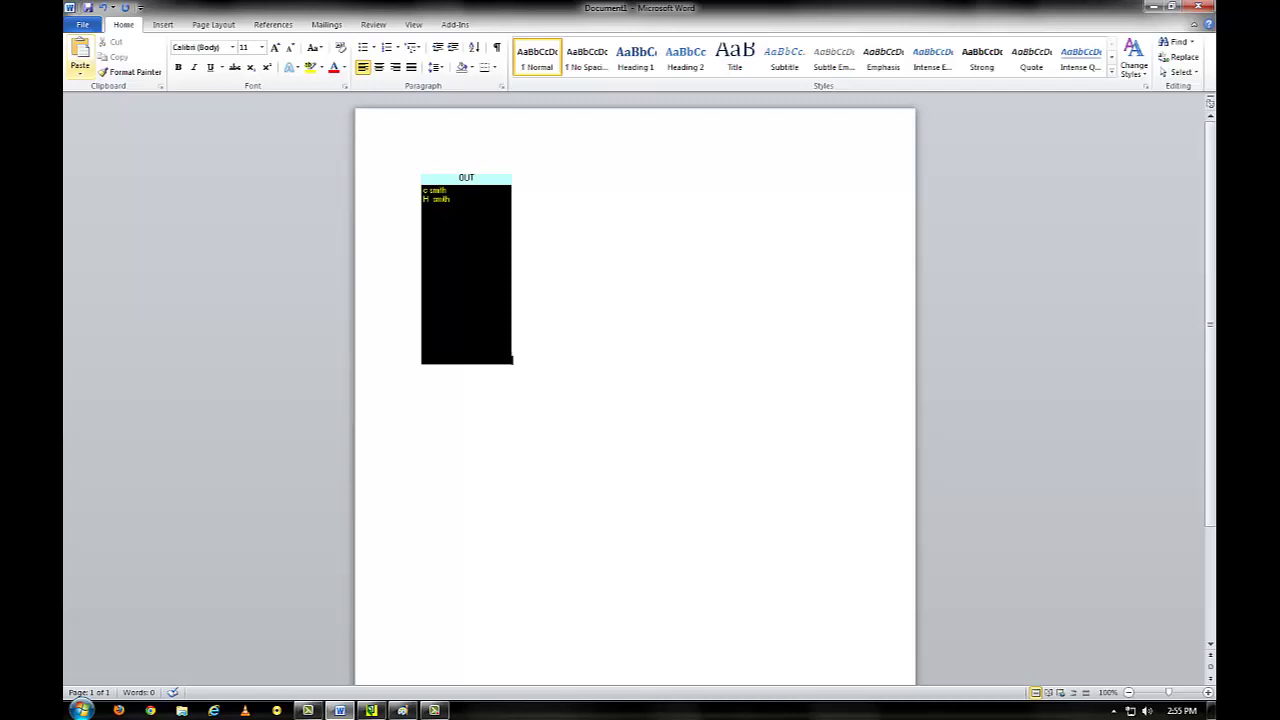
View the print settings and print preview of the document with the OUT list, and return to the document without printing.
left_click(82, 24)
left_click(87, 205)
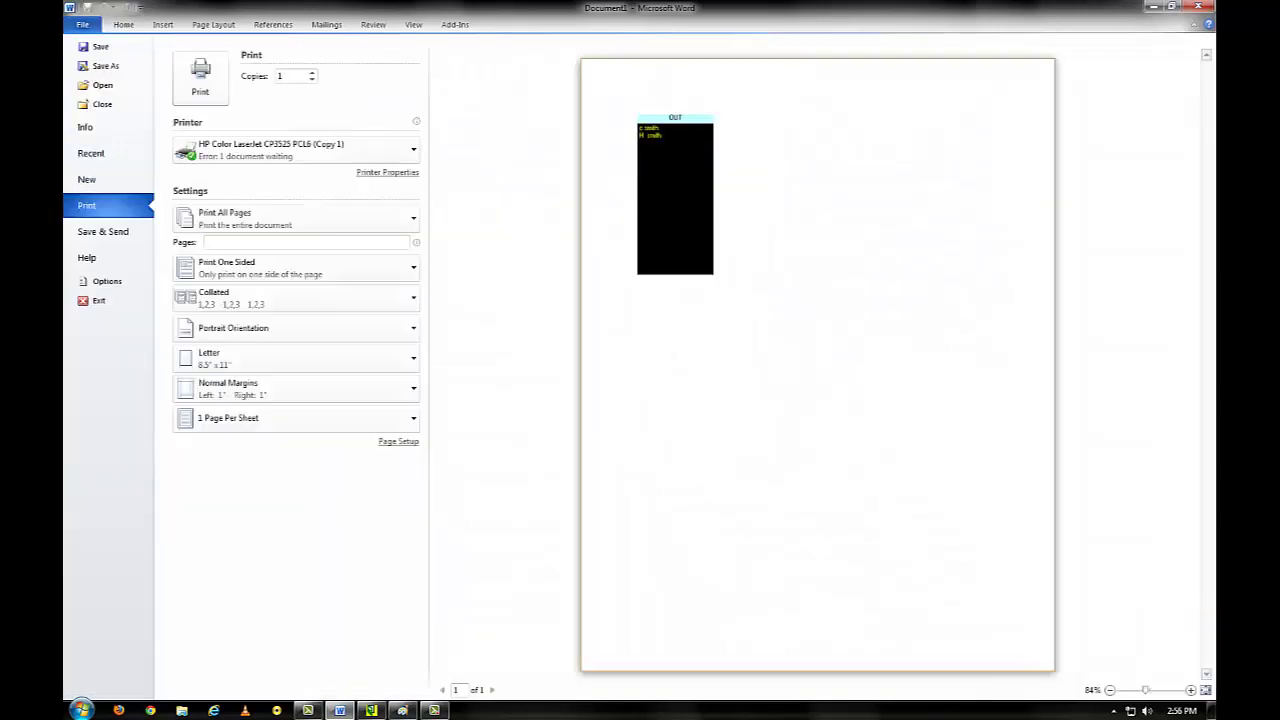
key("Escape")
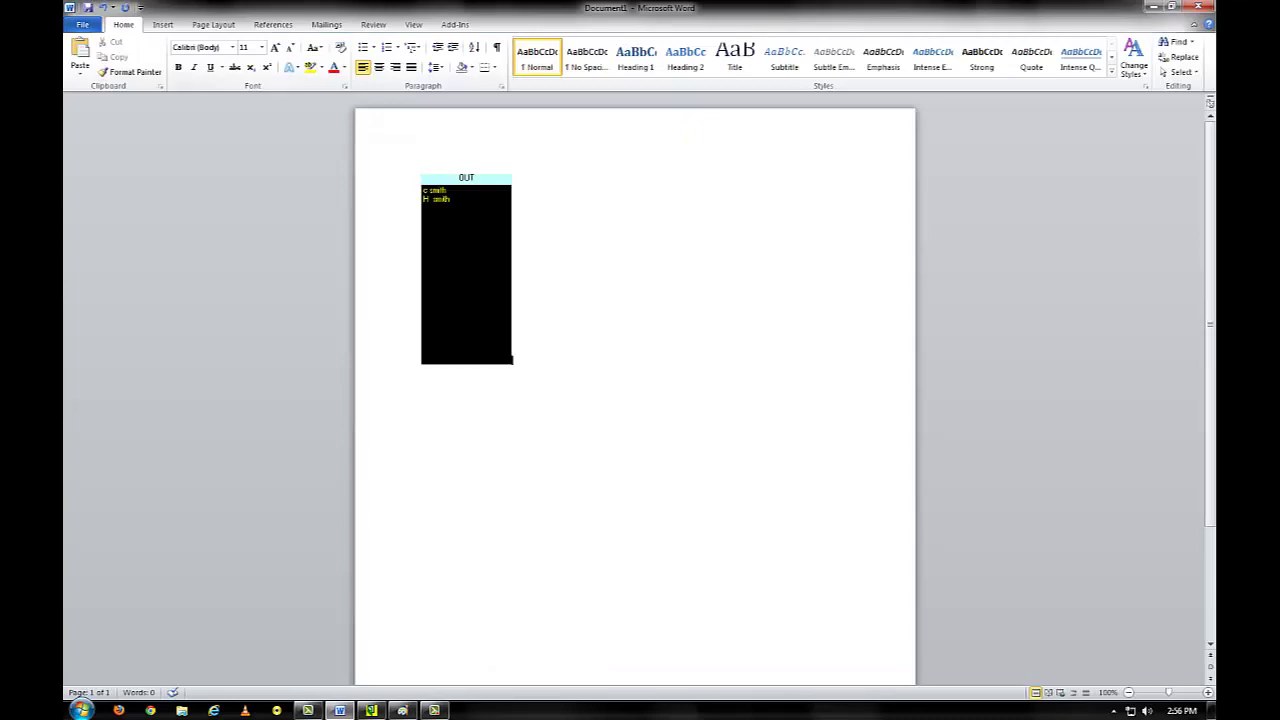